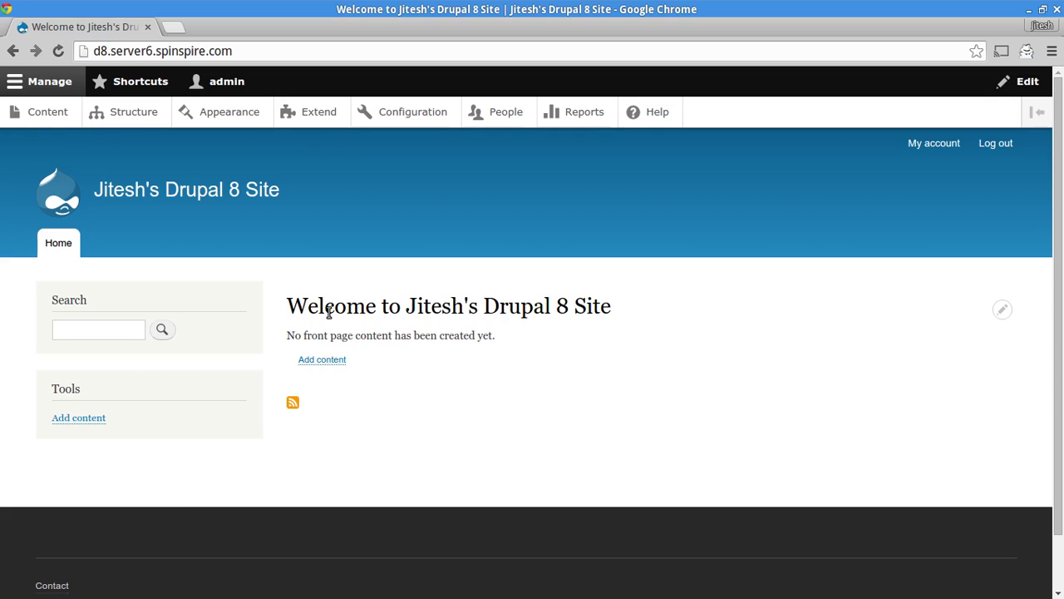
- Select the welcome heading, then open contextual edit options for the account links, Home menu and main content blocks
left_click_drag(318, 309, 614, 308)
left_click(582, 311)
left_click(1013, 144)
left_click(1017, 246)
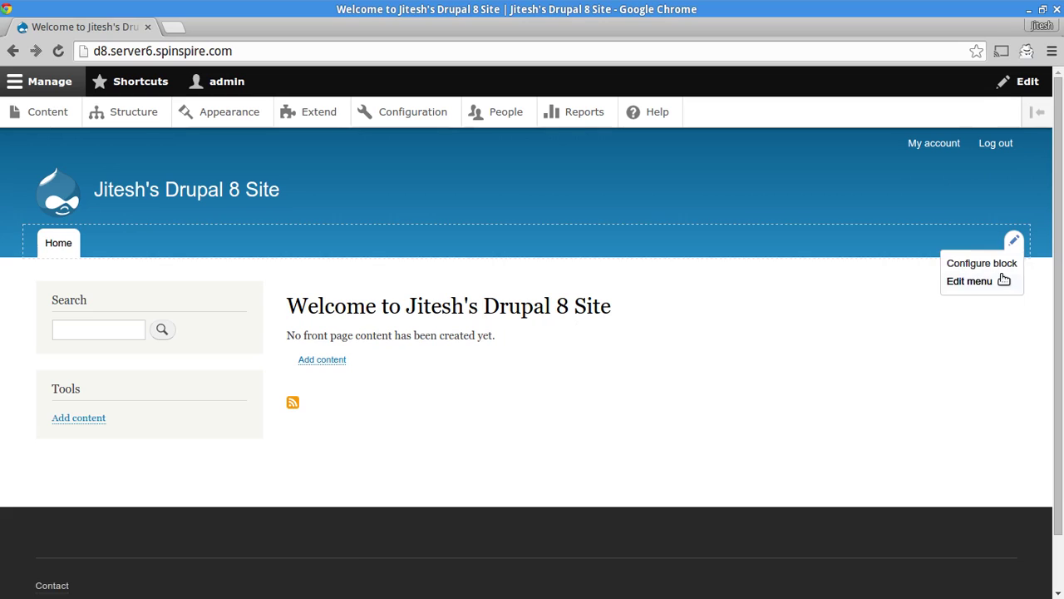
left_click(1014, 243)
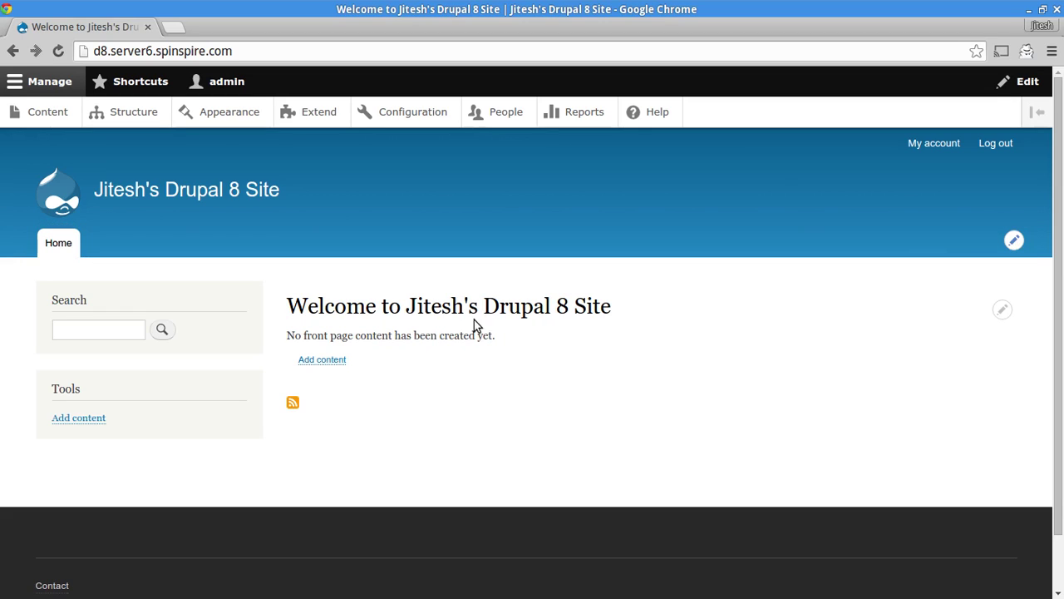
left_click(1000, 342)
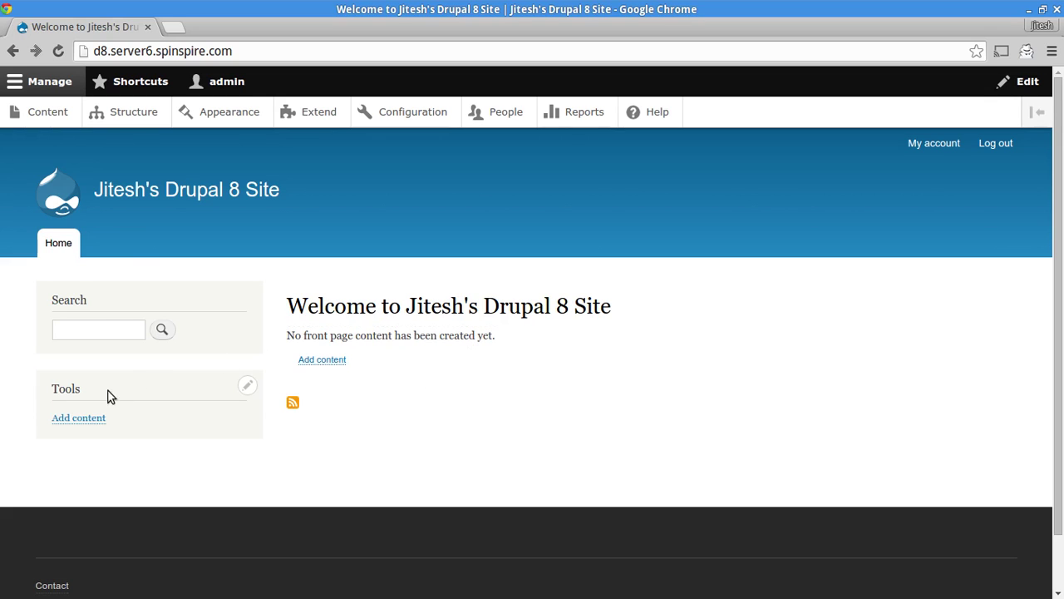
- Start a new Article and fill in the title 'This is my first article' from autocomplete
left_click(71, 417)
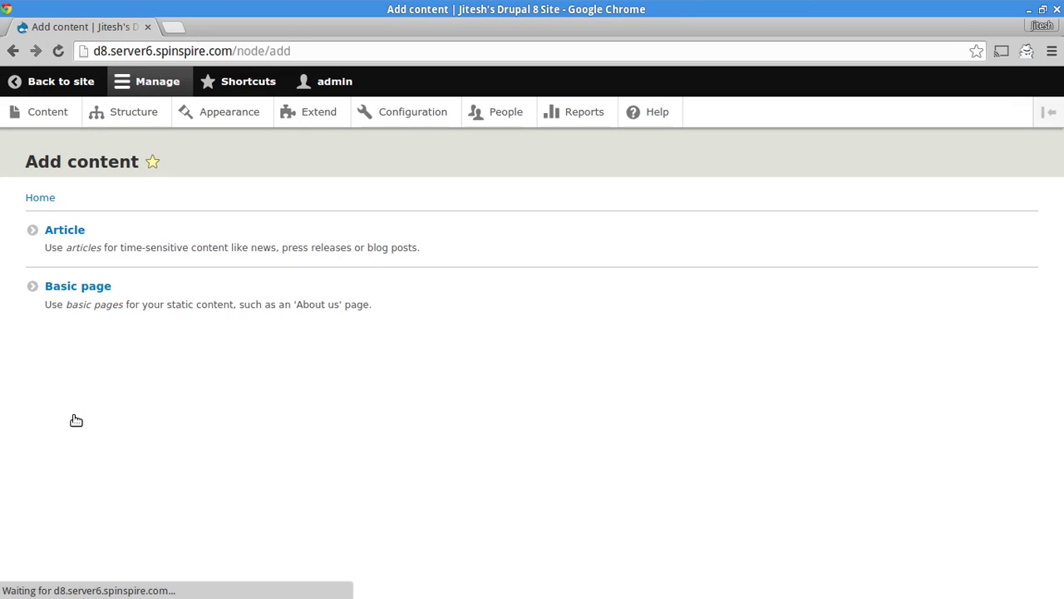
left_click(64, 231)
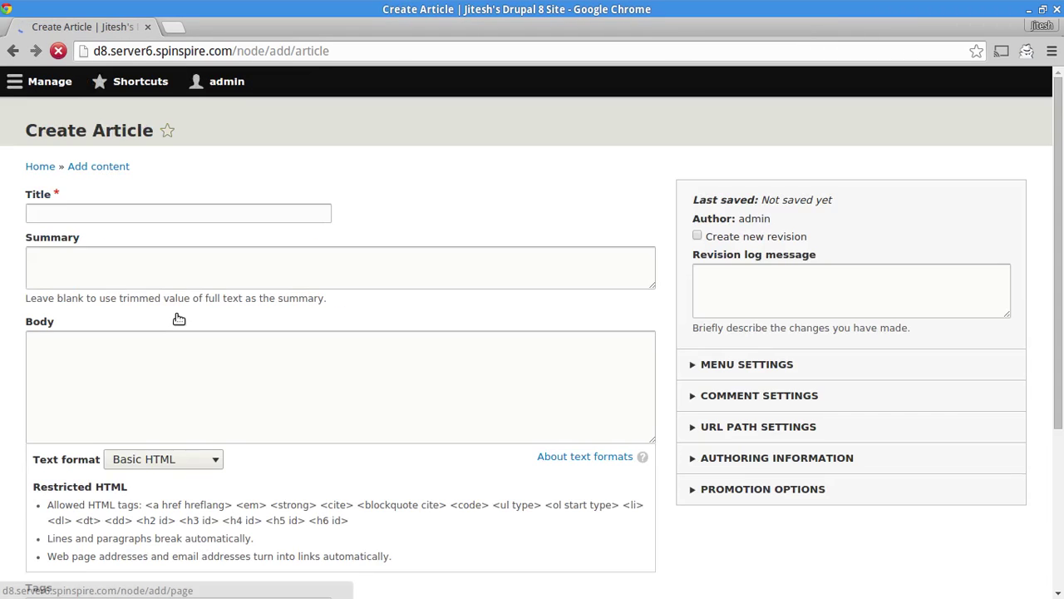
left_click(66, 212)
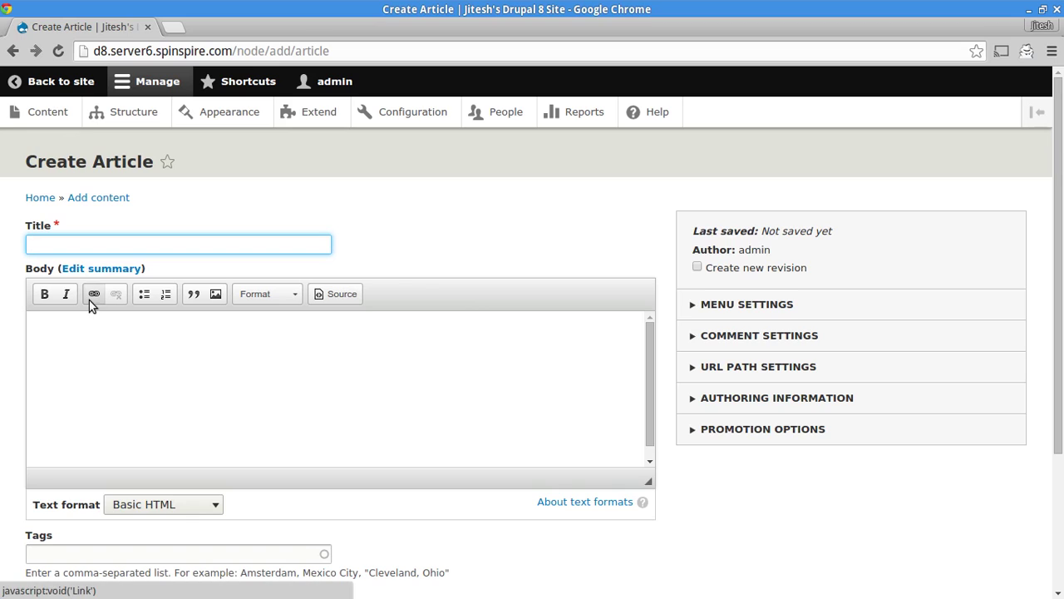
left_click(118, 247)
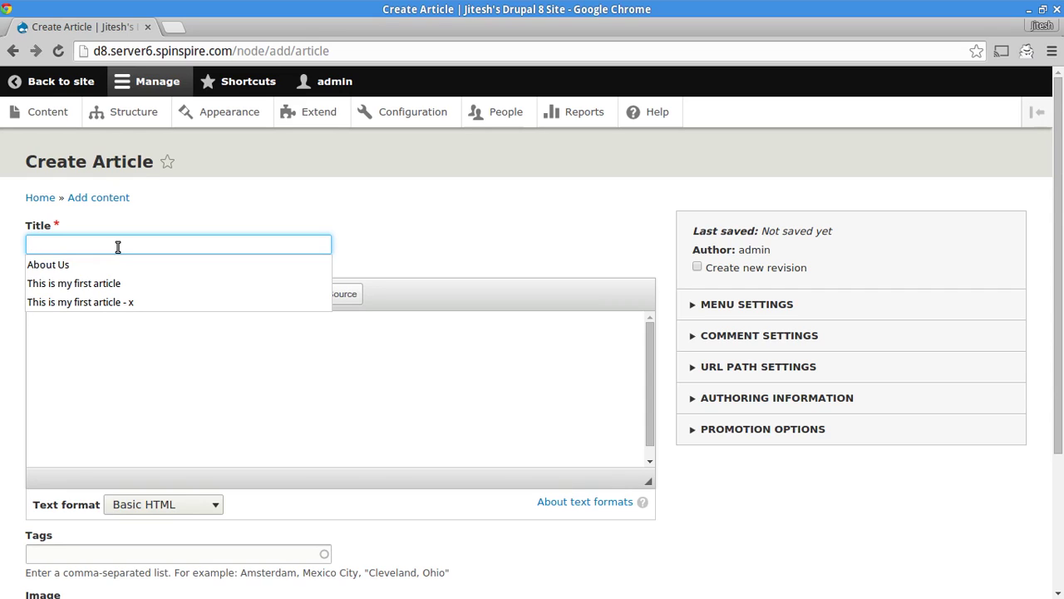
key("Down")
key("Down")
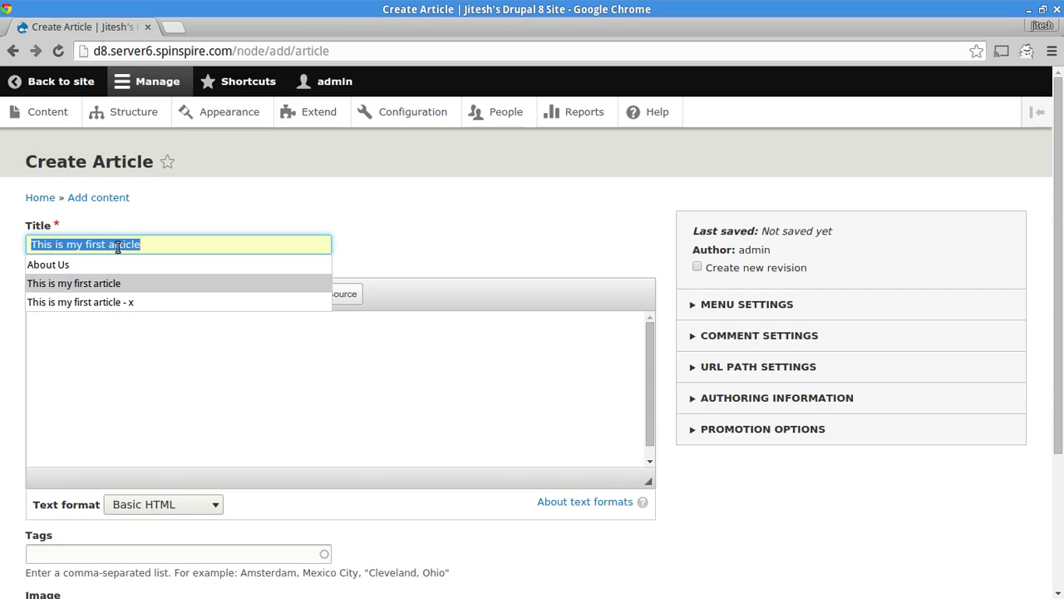
key("Return")
- Write 'Line 1' in the body, followed by a bulleted list of bullet items
left_click(250, 424)
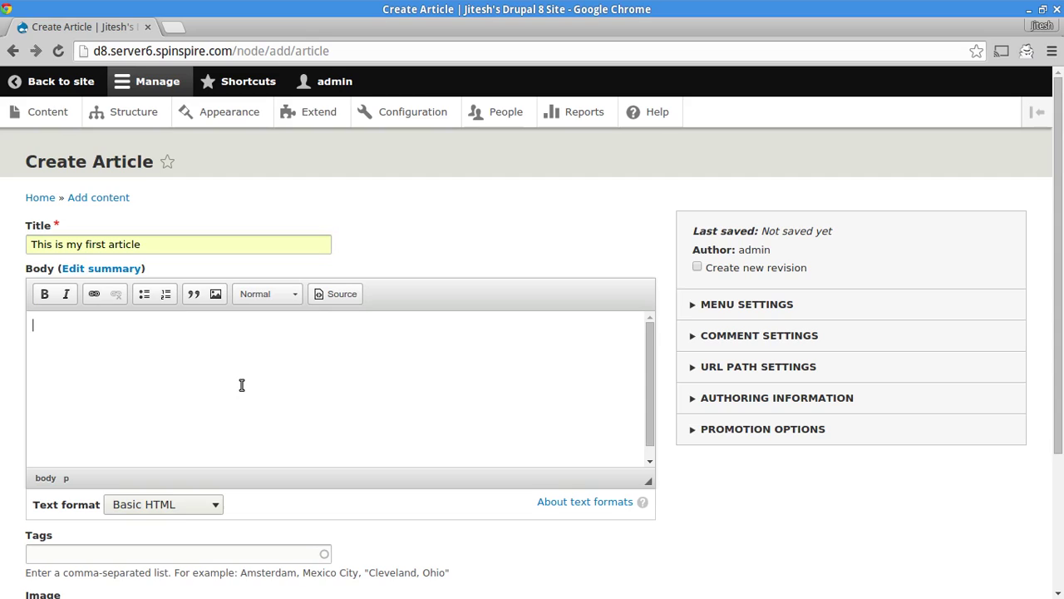
type("Line 1")
key("Return")
type("but")
key("BackSpace")
type("llets")
left_click(143, 294)
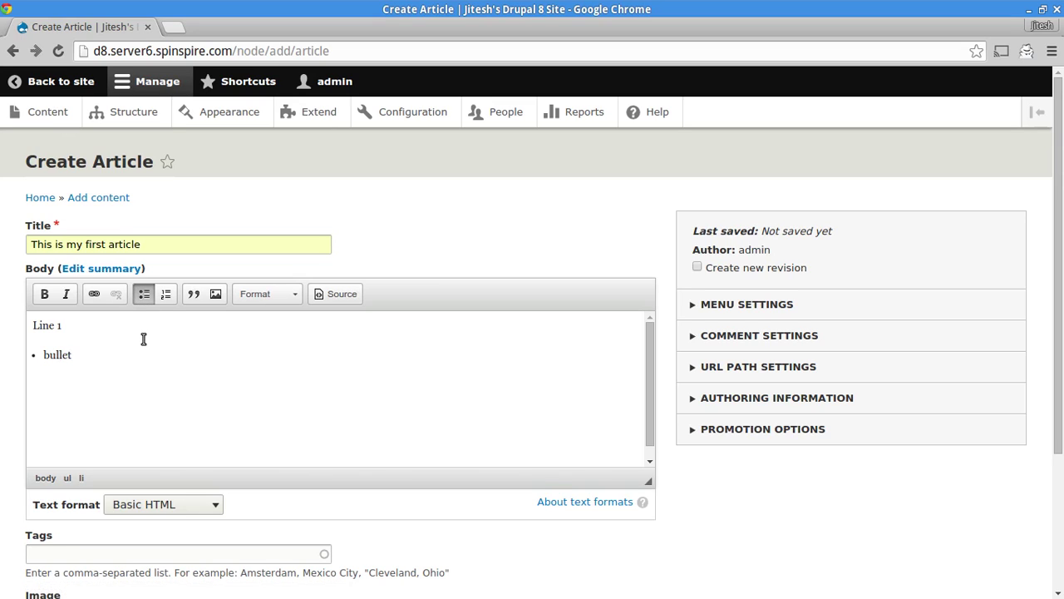
type("bullet")
key("Return")
type("bullet")
scroll(196, 382, "down", 2)
left_click(123, 424)
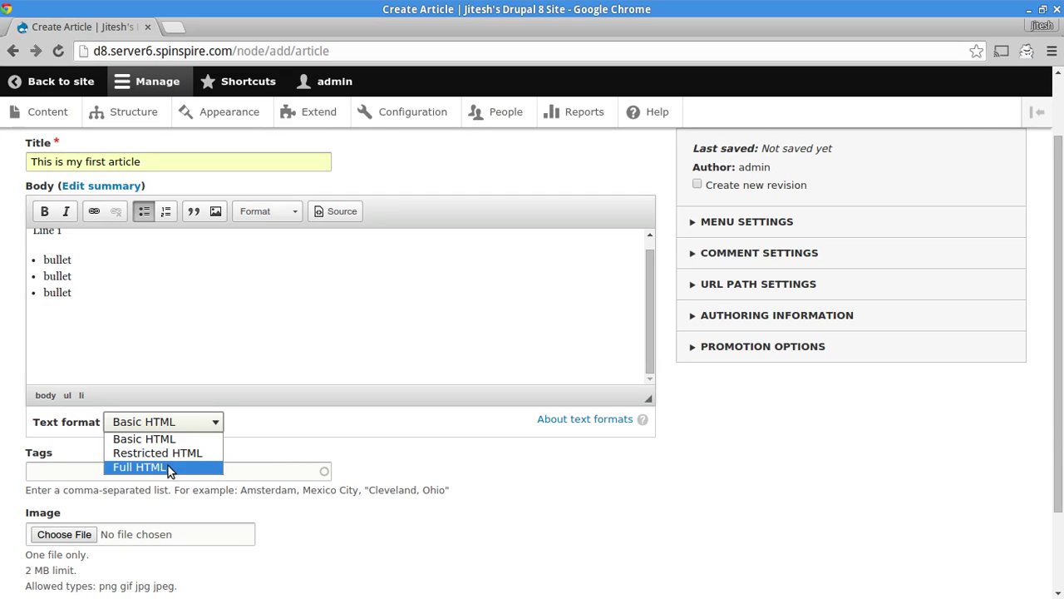
left_click(396, 447)
scroll(781, 264, "up", 2)
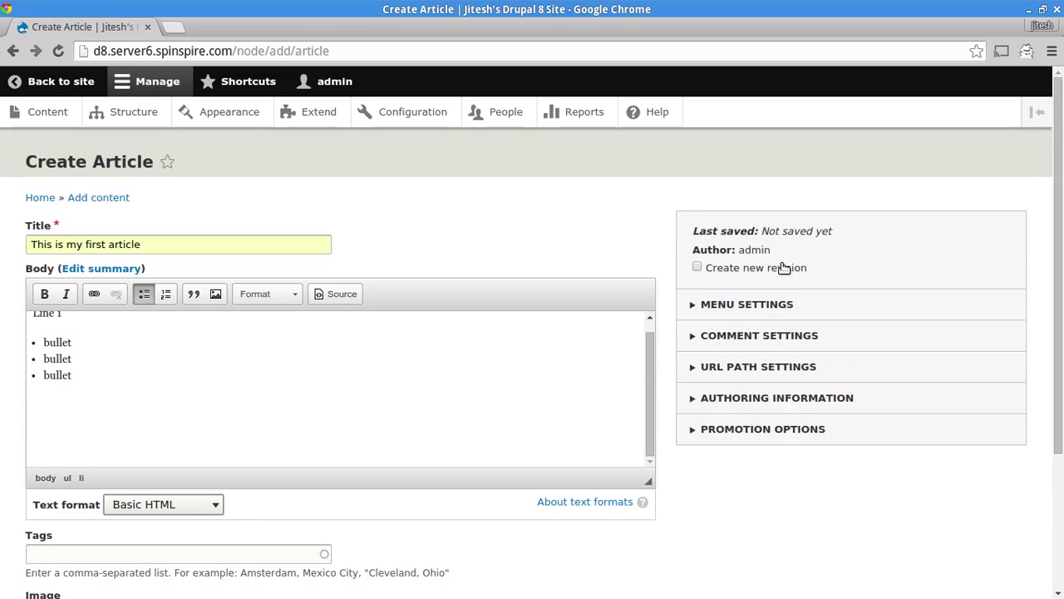
left_click(706, 306)
left_click(705, 305)
scroll(323, 521, "down", 3)
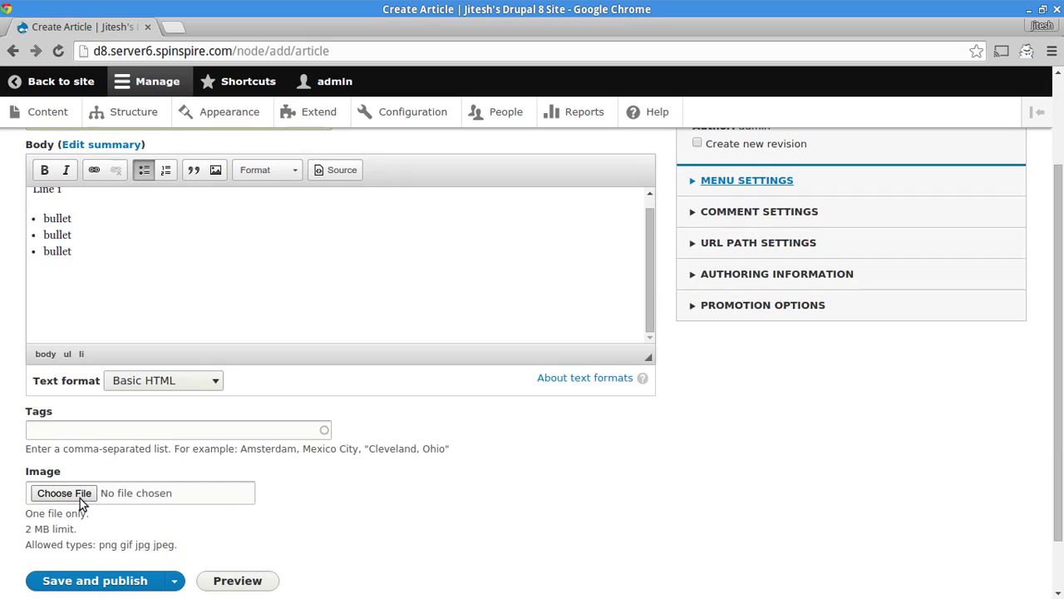
left_click(74, 431)
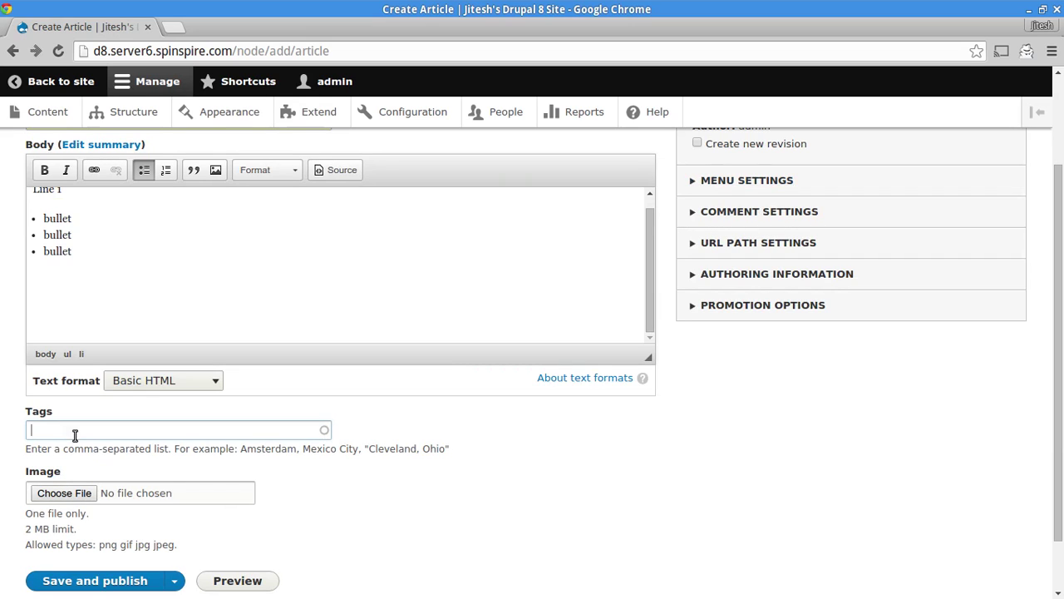
left_click(65, 496)
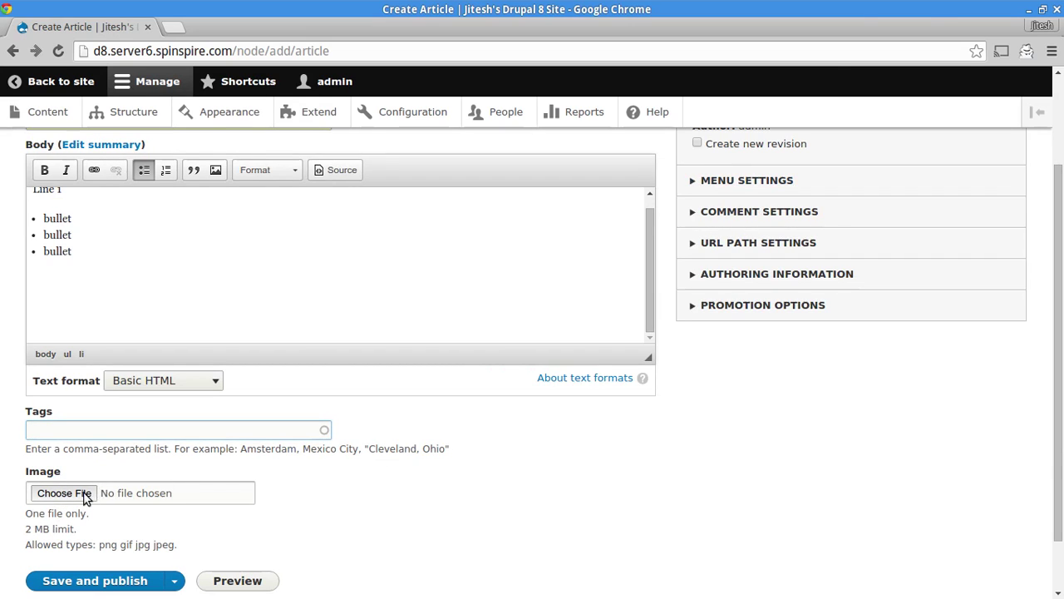
left_click(706, 505)
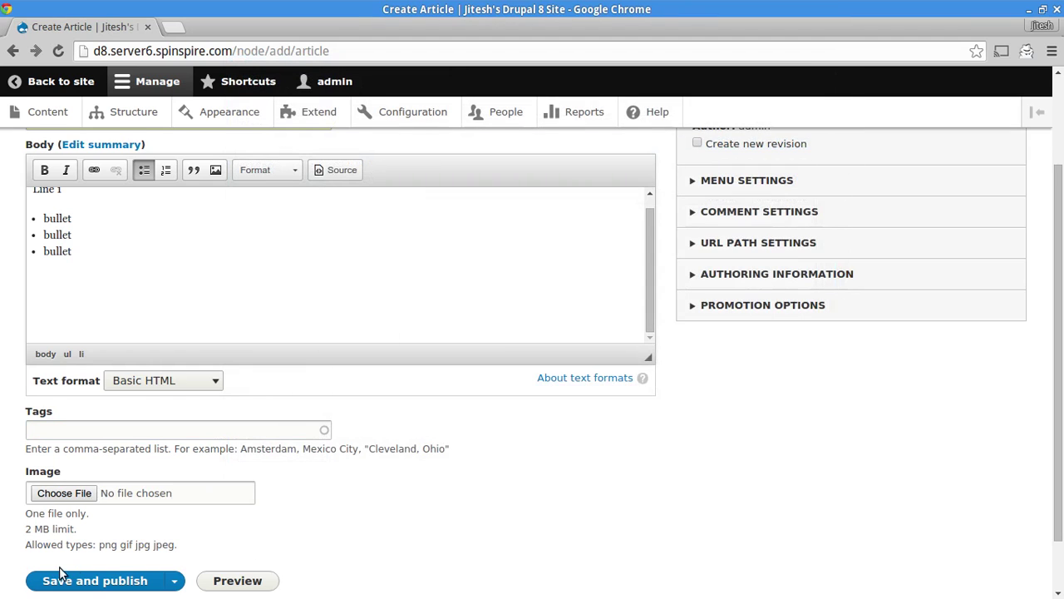
scroll(249, 524, "down", 1)
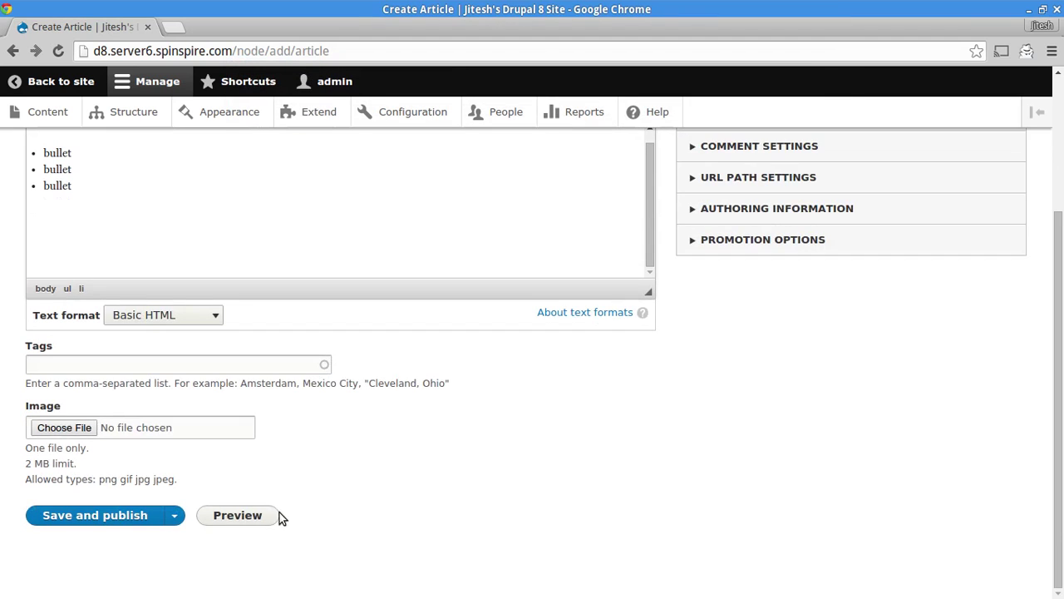
- Save and publish the article, then open its teaser's contextual edit options on the front page
left_click(133, 517)
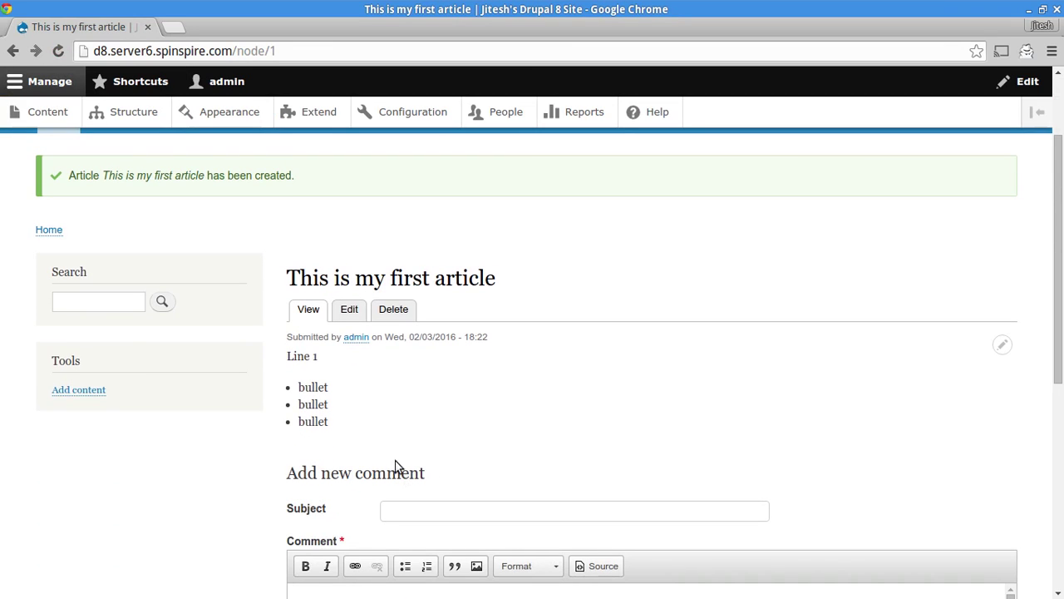
scroll(396, 468, "down", 2)
scroll(397, 478, "down", 2)
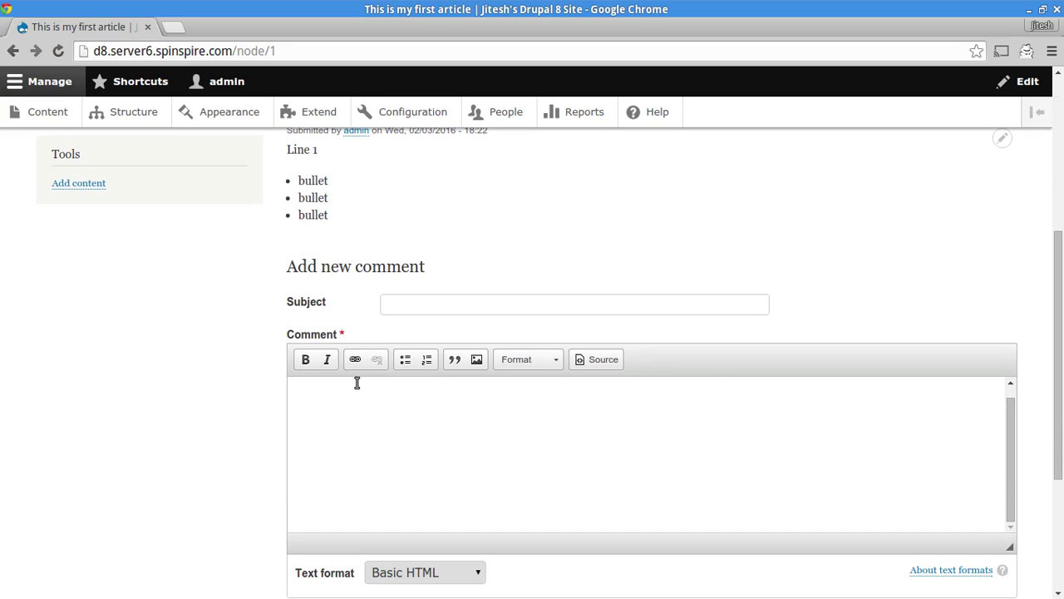
scroll(205, 309, "up", 5)
scroll(243, 302, "up", 3)
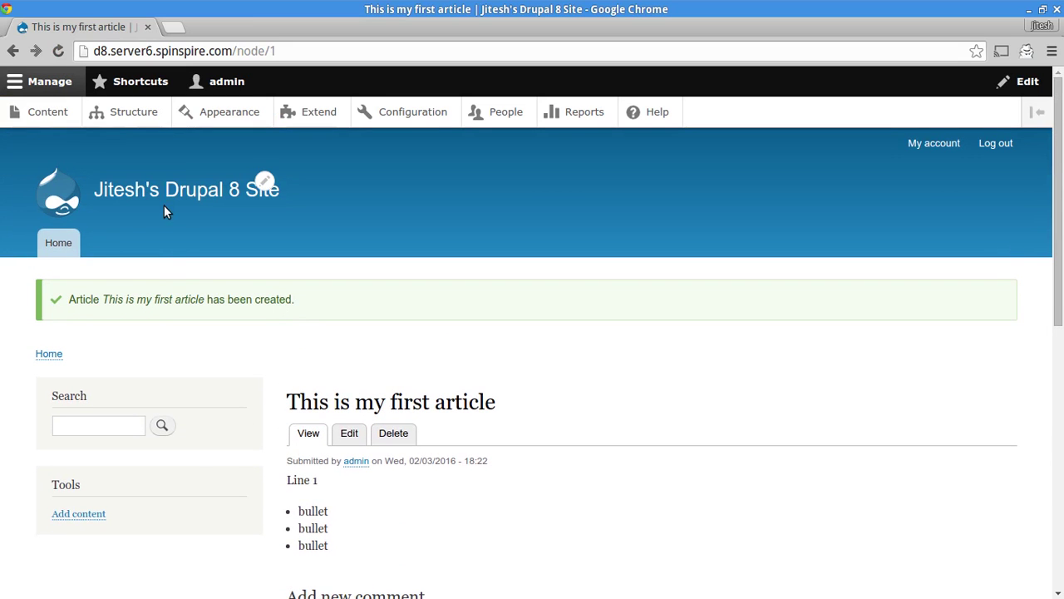
left_click(51, 201)
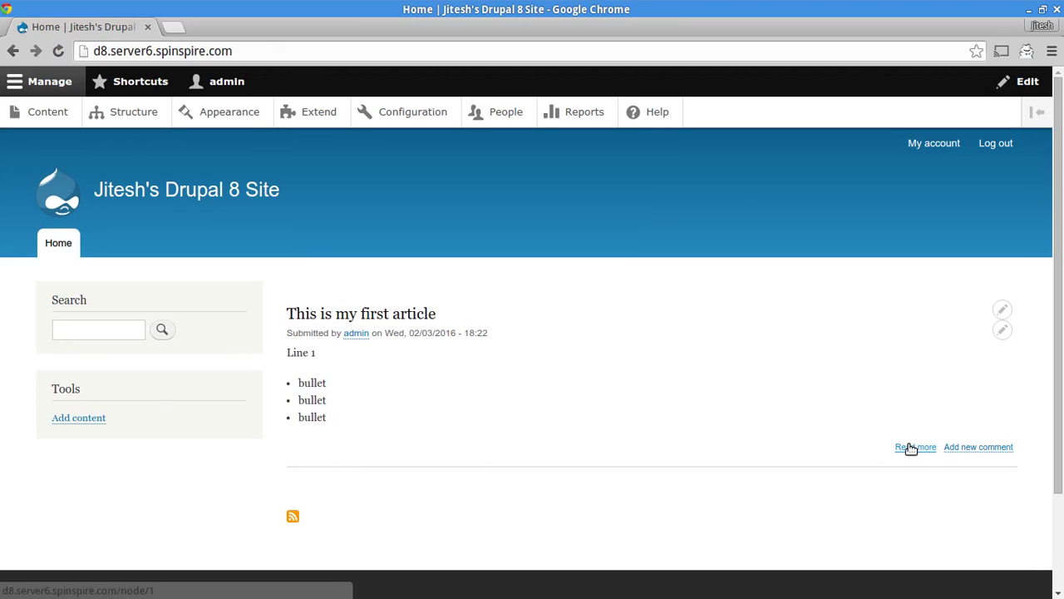
left_click(1002, 331)
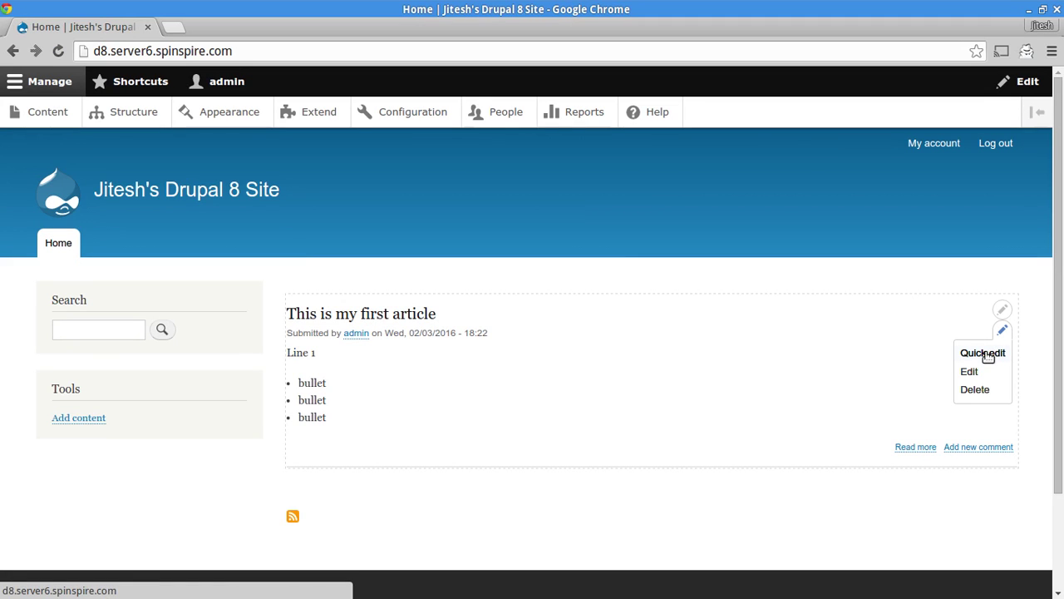
- Quick-edit the body: append '- addition' after Line 1, add a fourth bullet 'extra', and save
left_click(985, 355)
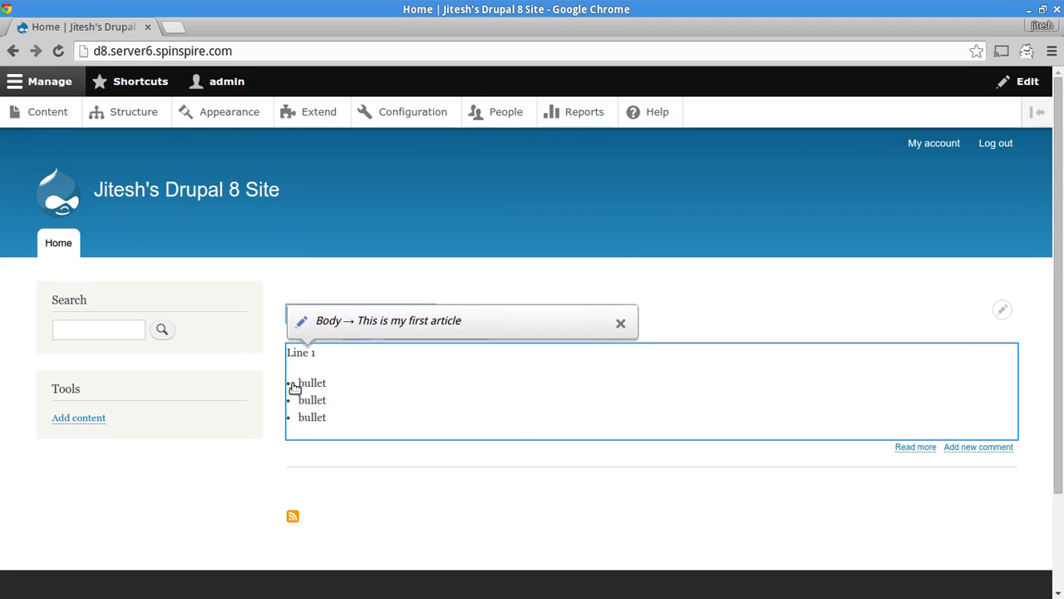
left_click(330, 356)
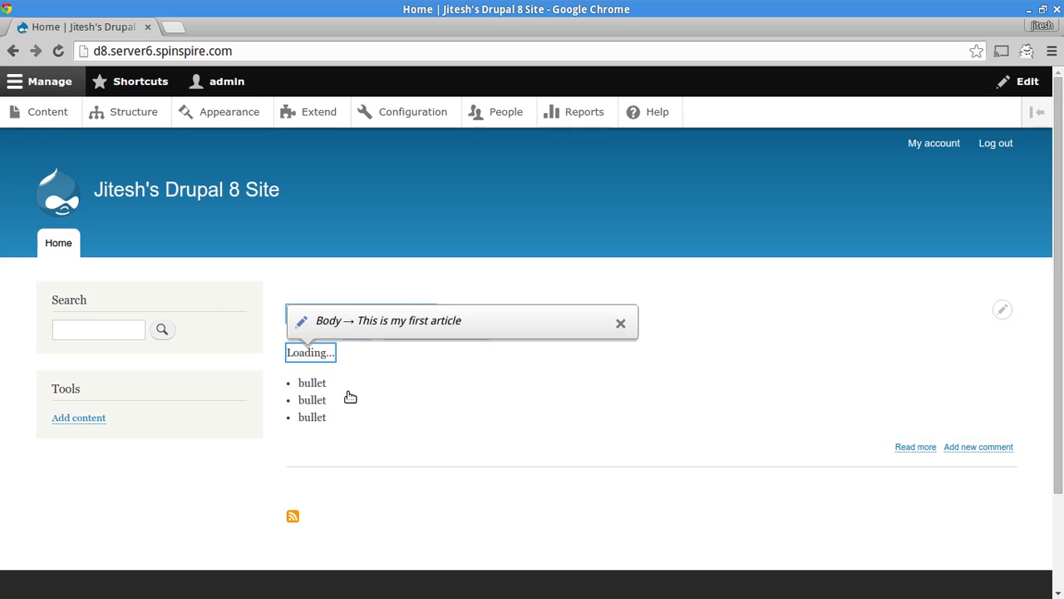
left_click(358, 418)
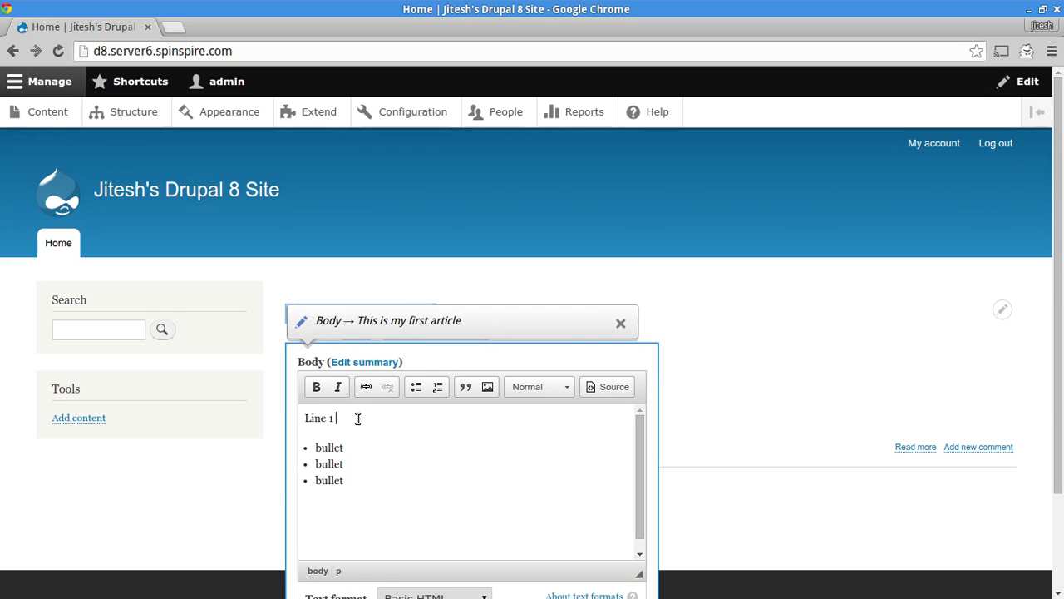
type("- addition")
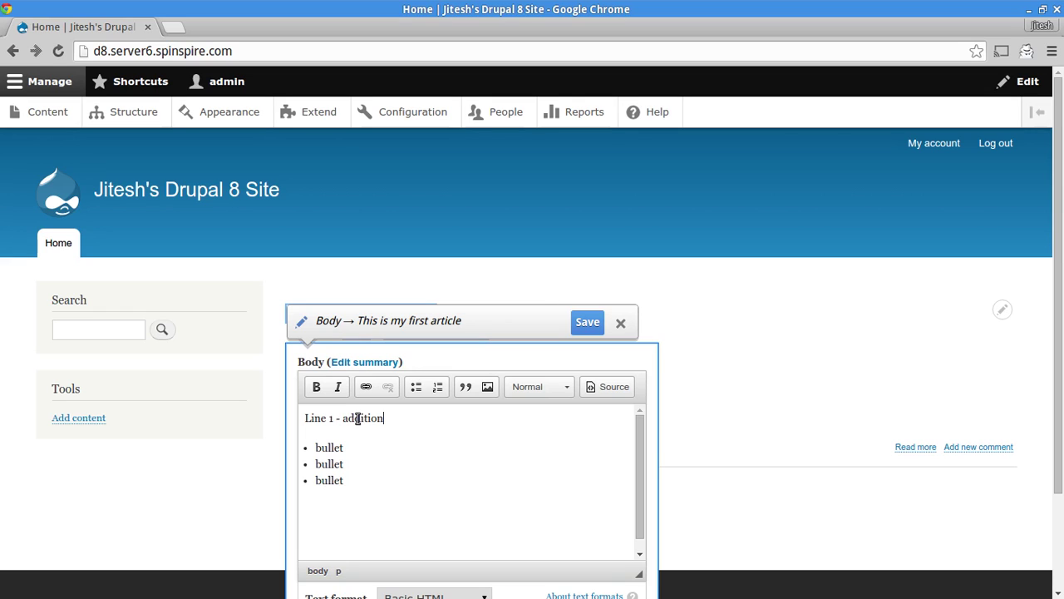
key("Down")
key("Down")
key("Down")
key("Return")
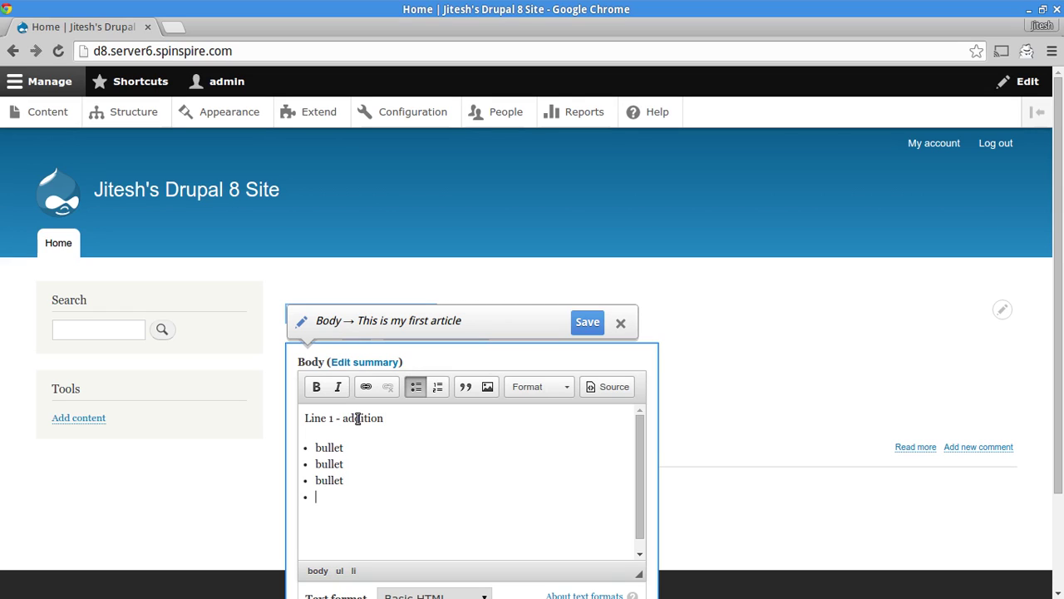
type("extra")
left_click(587, 322)
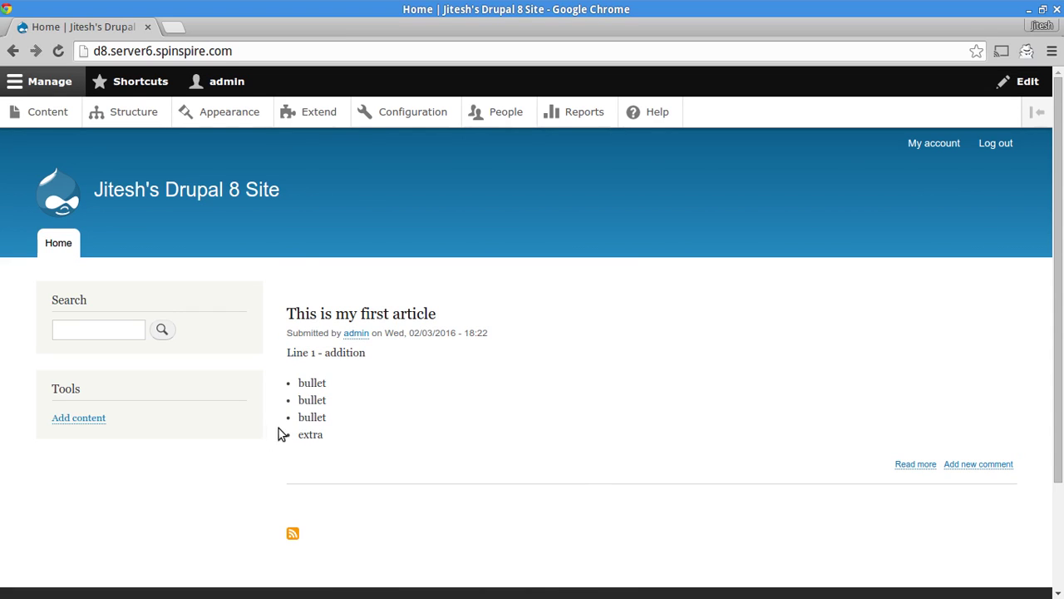
- Select 'addition' and 'extra' in the article, then collapse and reopen the admin menu tray
left_click_drag(324, 353, 388, 356)
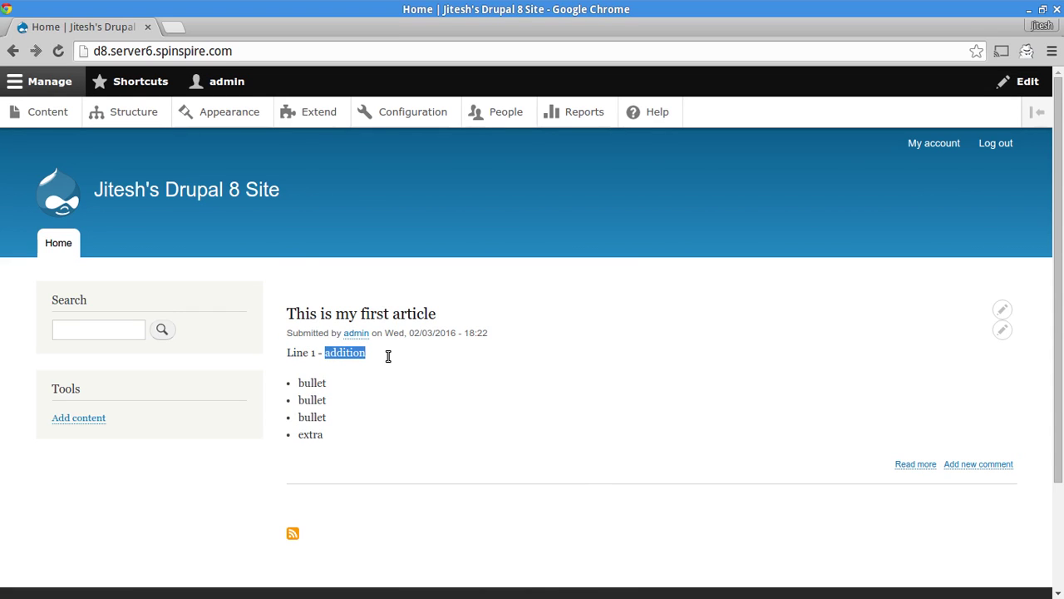
double_click(305, 434)
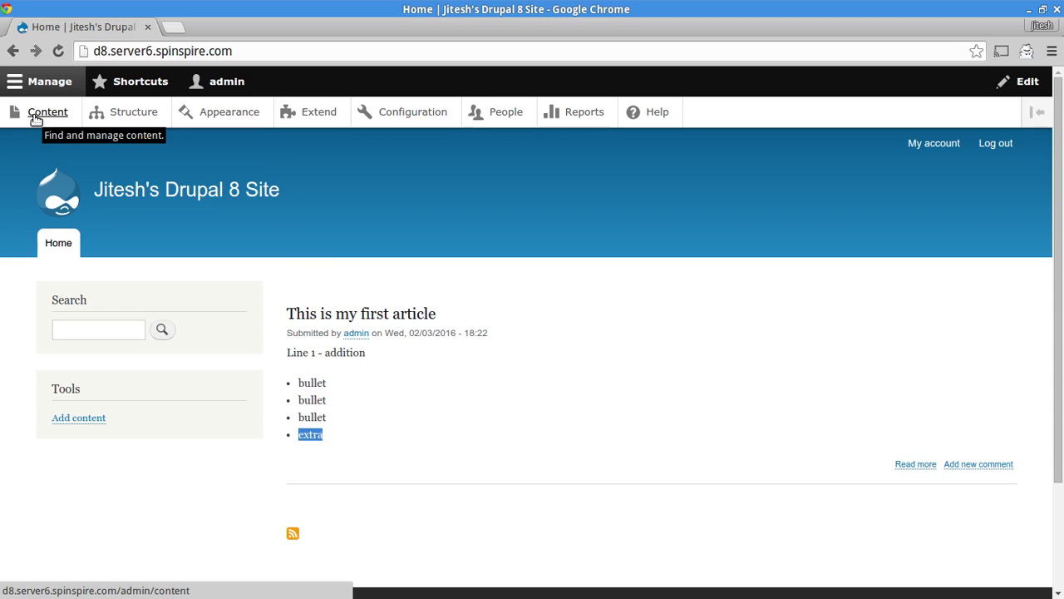
left_click(311, 444)
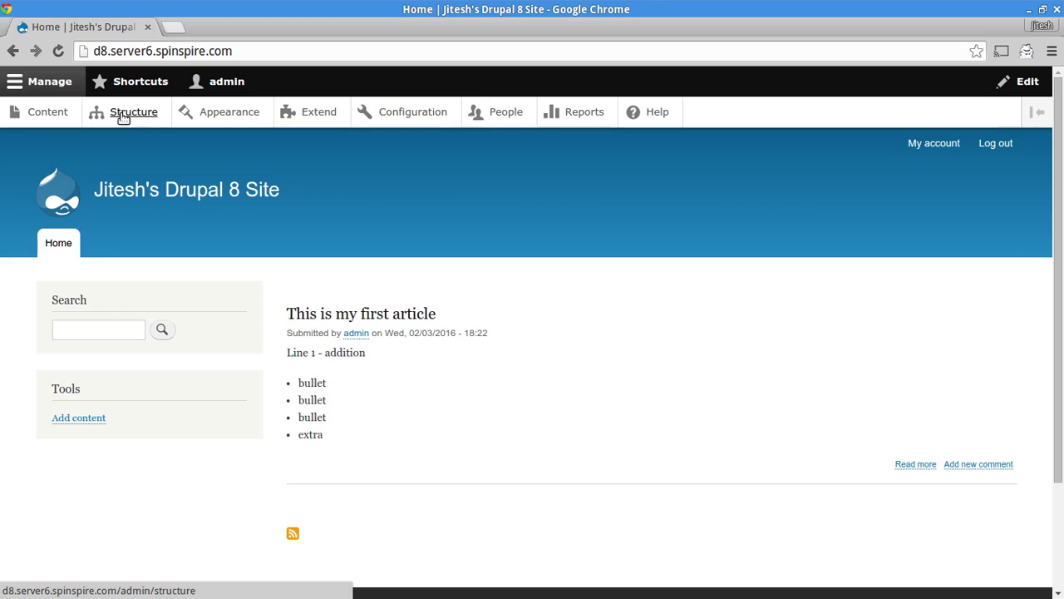
left_click(49, 83)
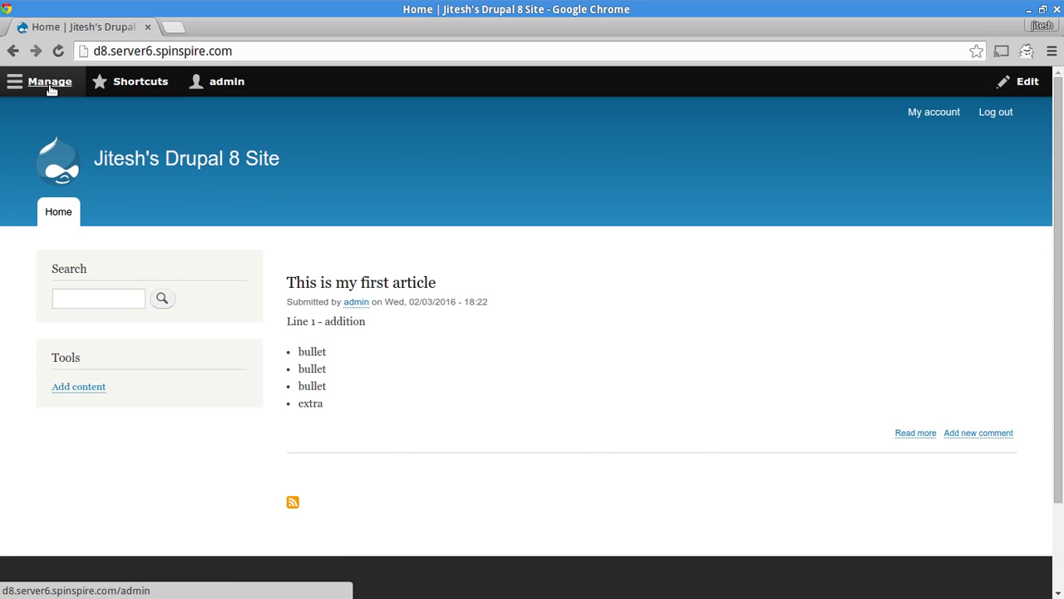
left_click(51, 83)
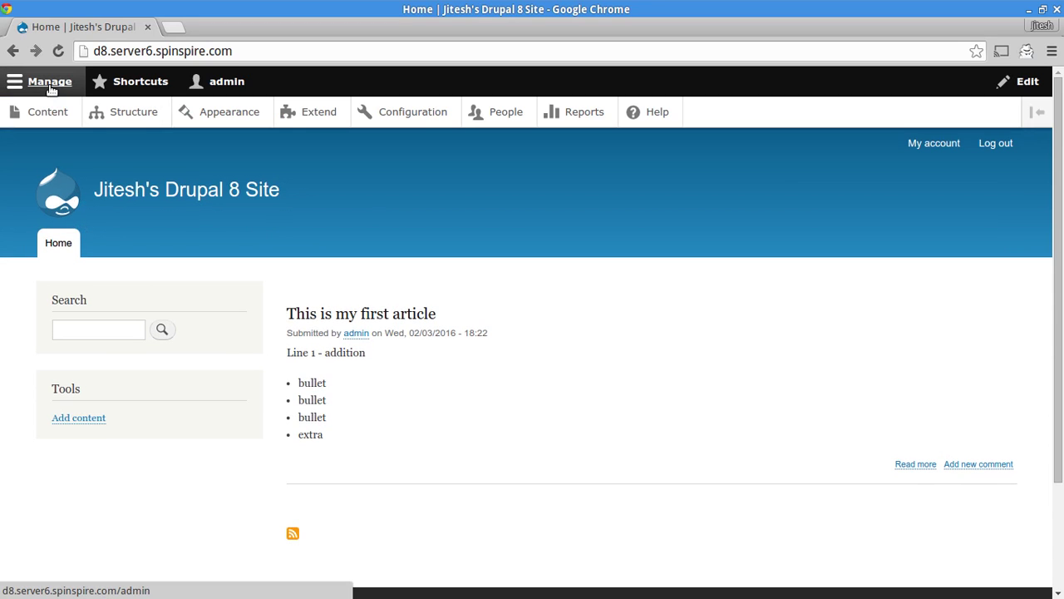
- Visit the Structure admin page, then the Configuration admin page
left_click(143, 114)
scroll(236, 258, "down", 3)
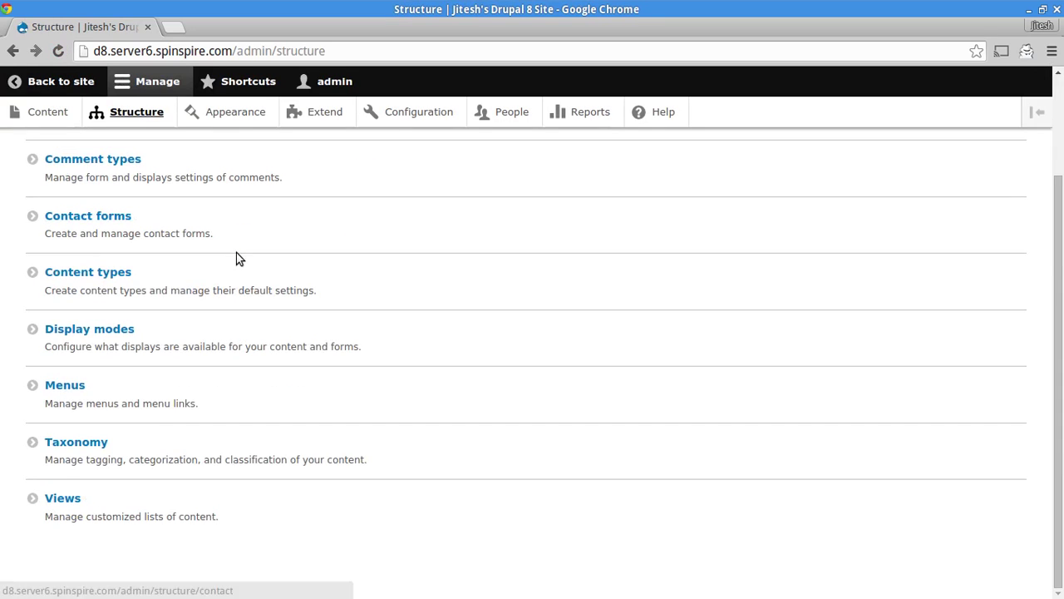
scroll(283, 266, "up", 3)
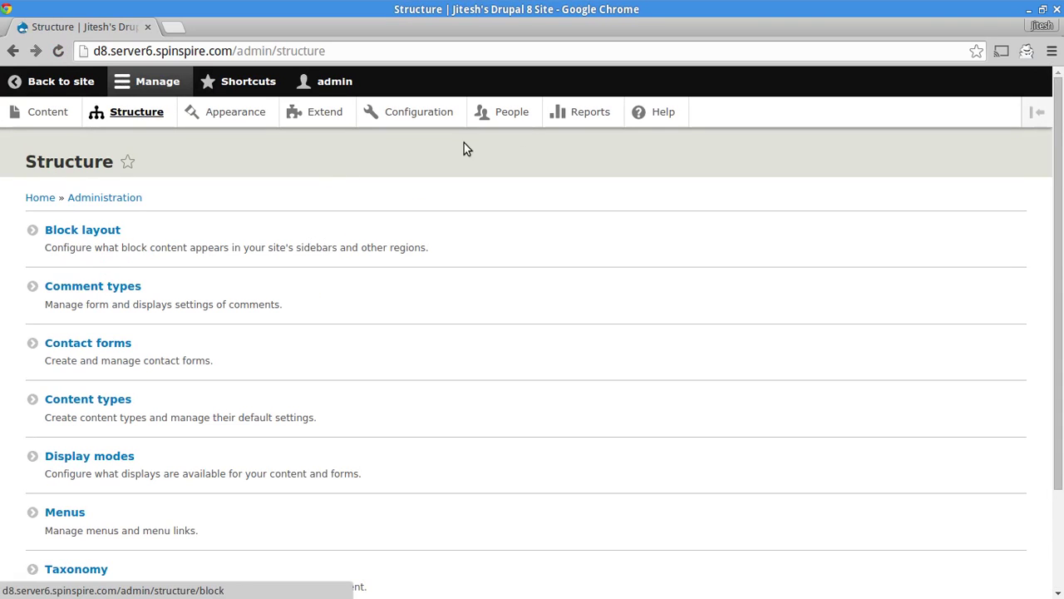
left_click(427, 113)
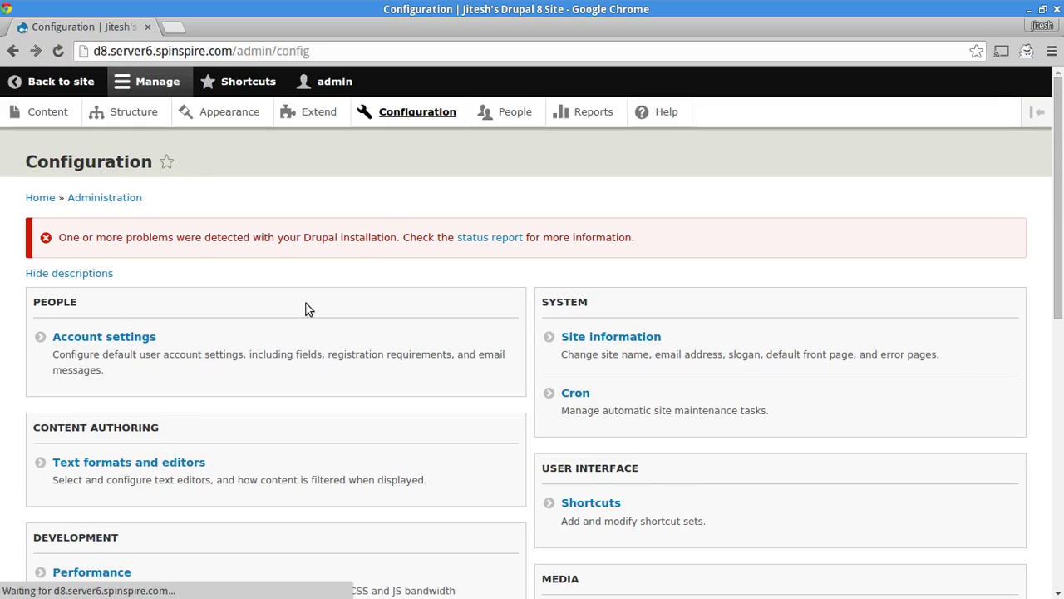
scroll(213, 249, "down", 6)
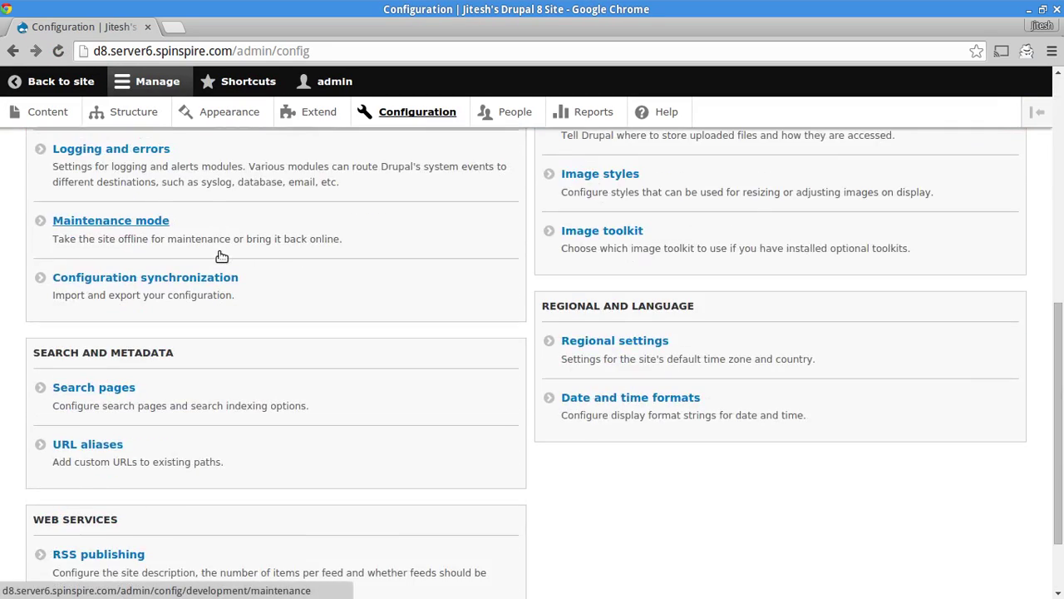
scroll(333, 299, "down", 2)
scroll(300, 382, "up", 10)
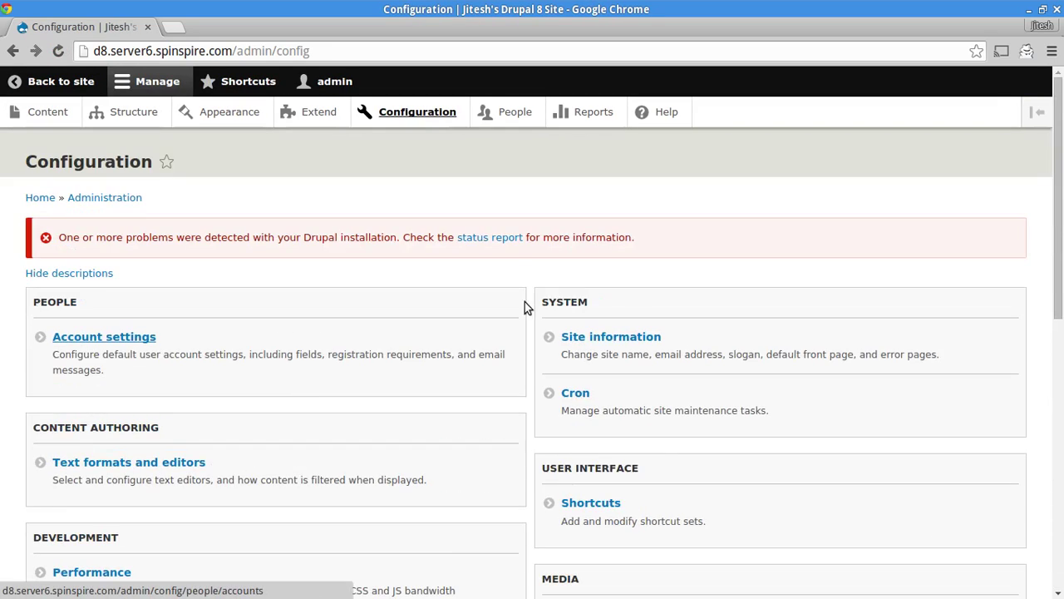
- Open the Status report and read through it, down to Trusted Host Settings
left_click(504, 239)
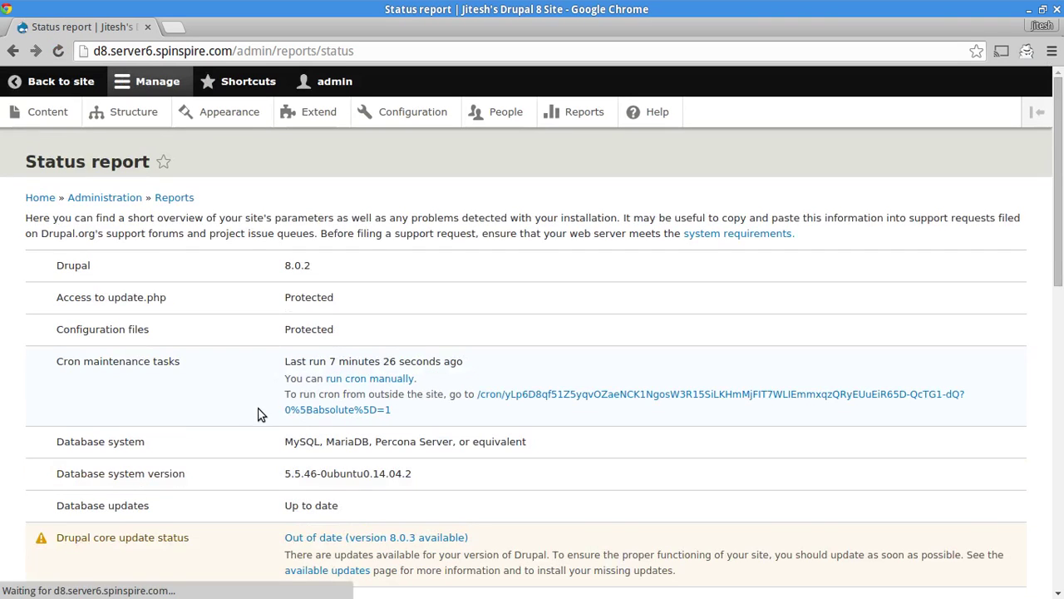
scroll(257, 413, "down", 3)
left_click_drag(58, 413, 218, 409)
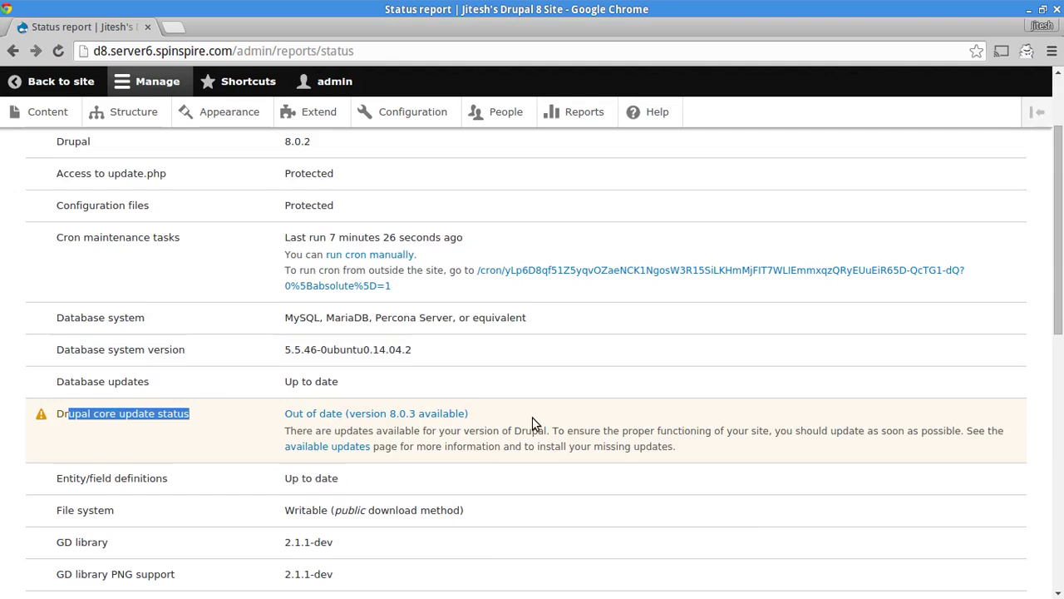
scroll(458, 399, "down", 3)
scroll(181, 415, "down", 10)
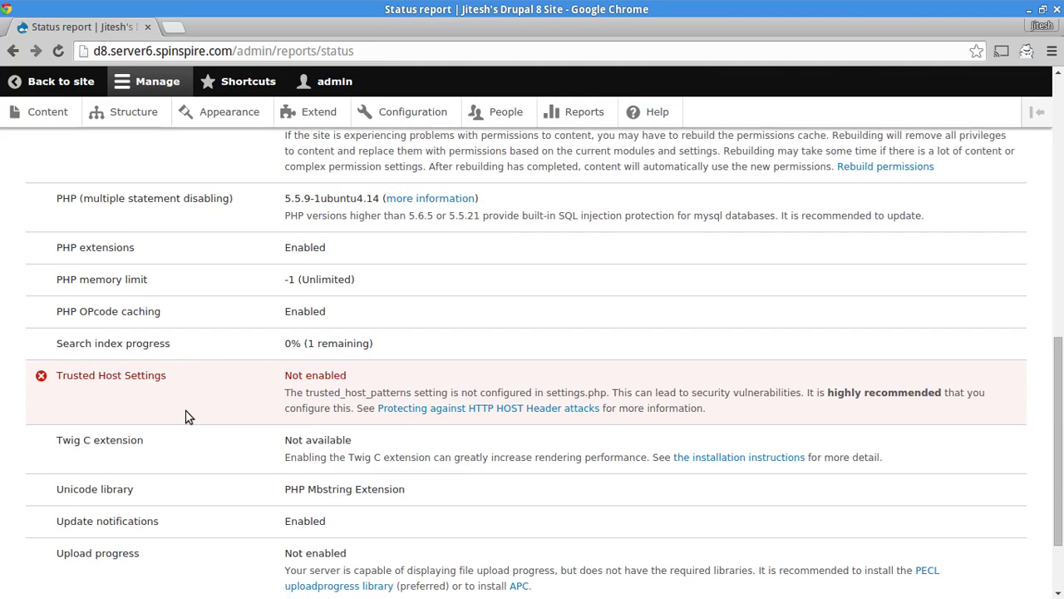
double_click(72, 379)
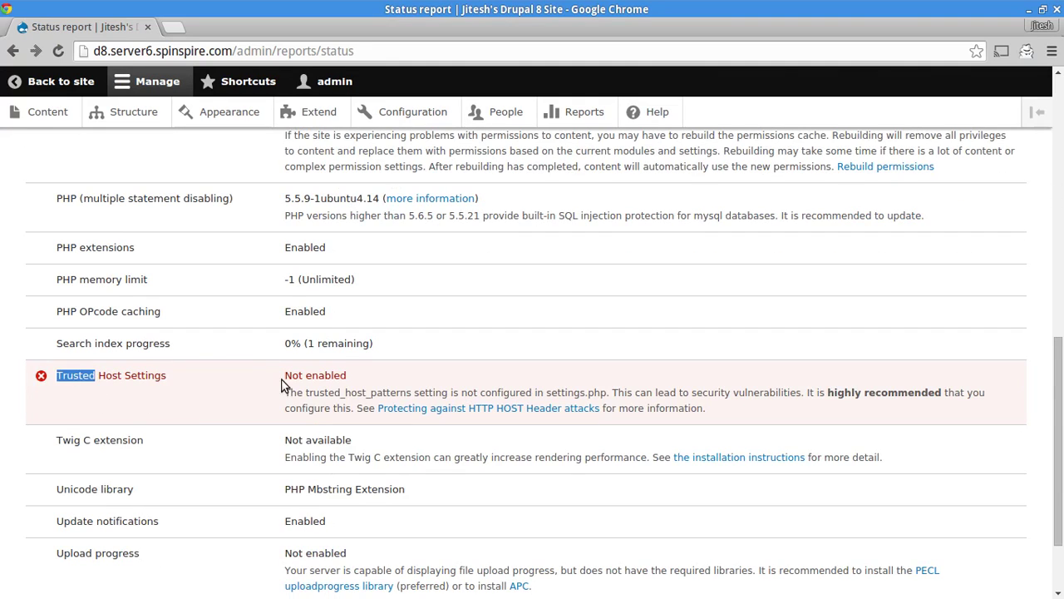
scroll(287, 385, "down", 3)
- Return to the site home page and switch to the Terminal window
scroll(287, 385, "up", 12)
scroll(286, 385, "up", 3)
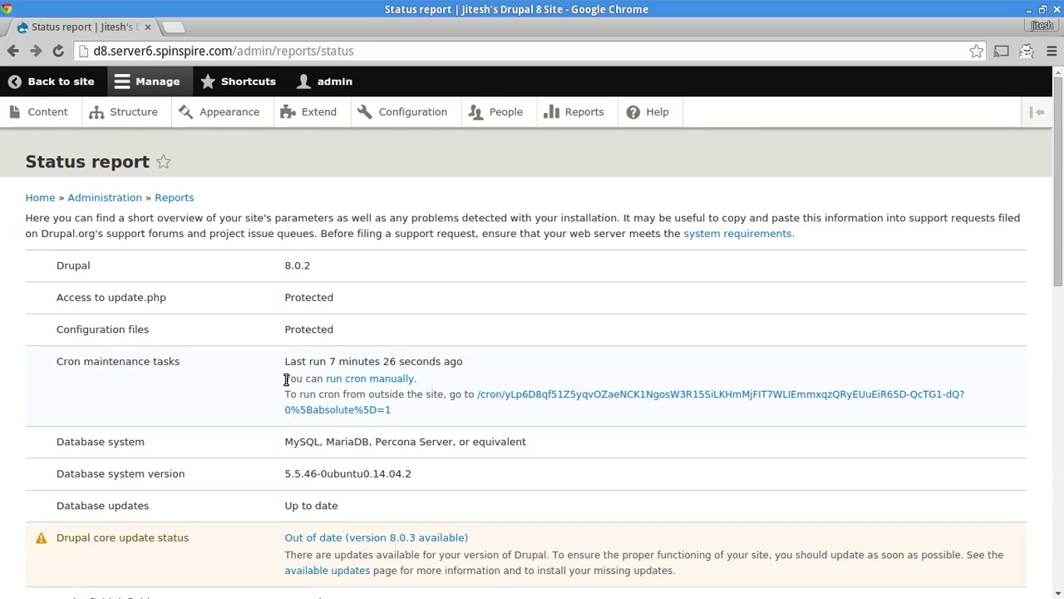
left_click(41, 91)
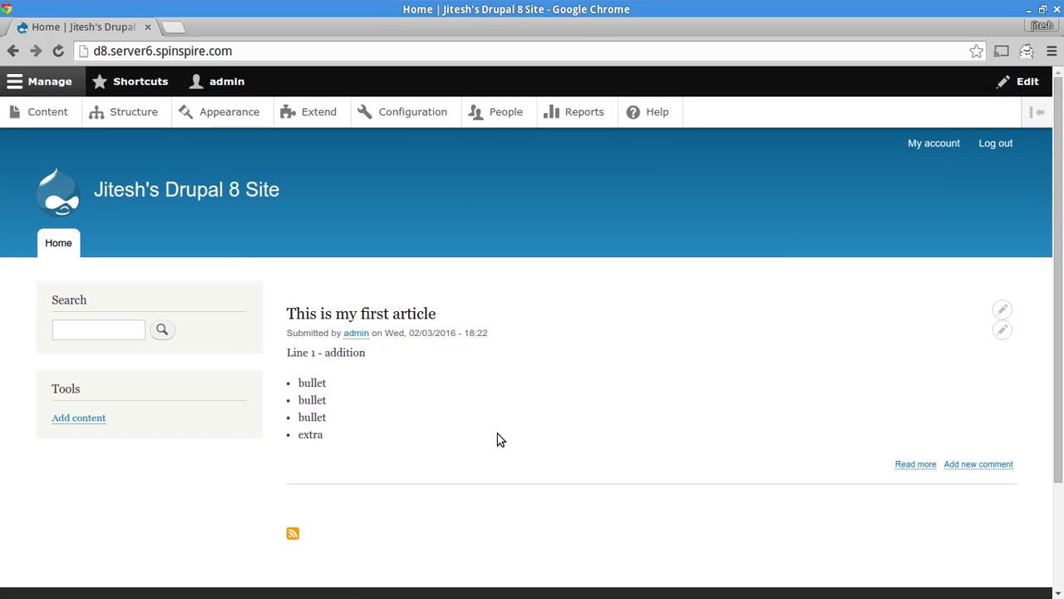
key("alt+Tab")
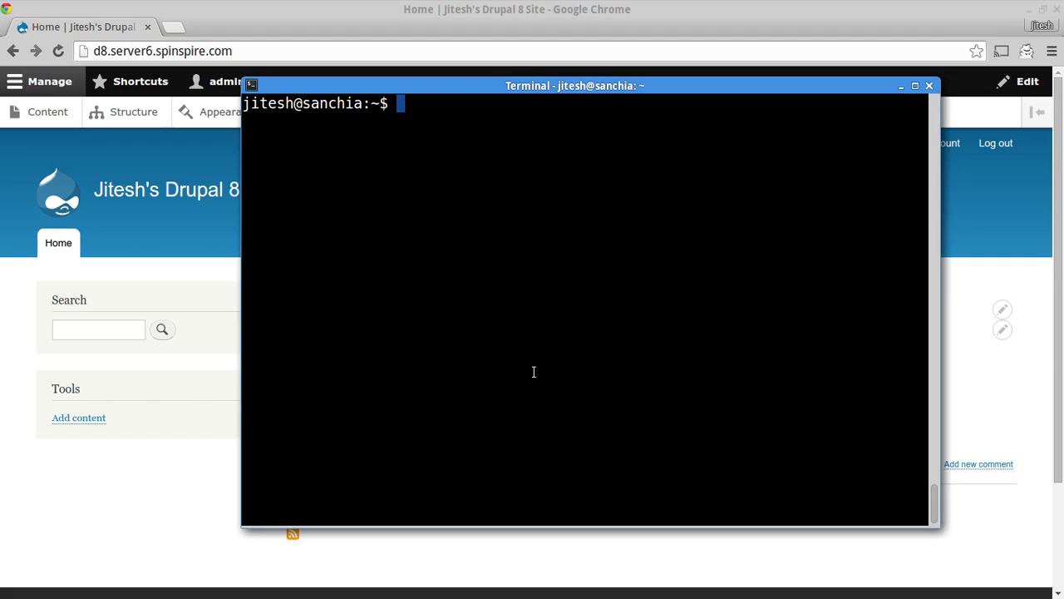
- SSH into server6 and change into the dev/drupal-8 directory
type("ssh server6")
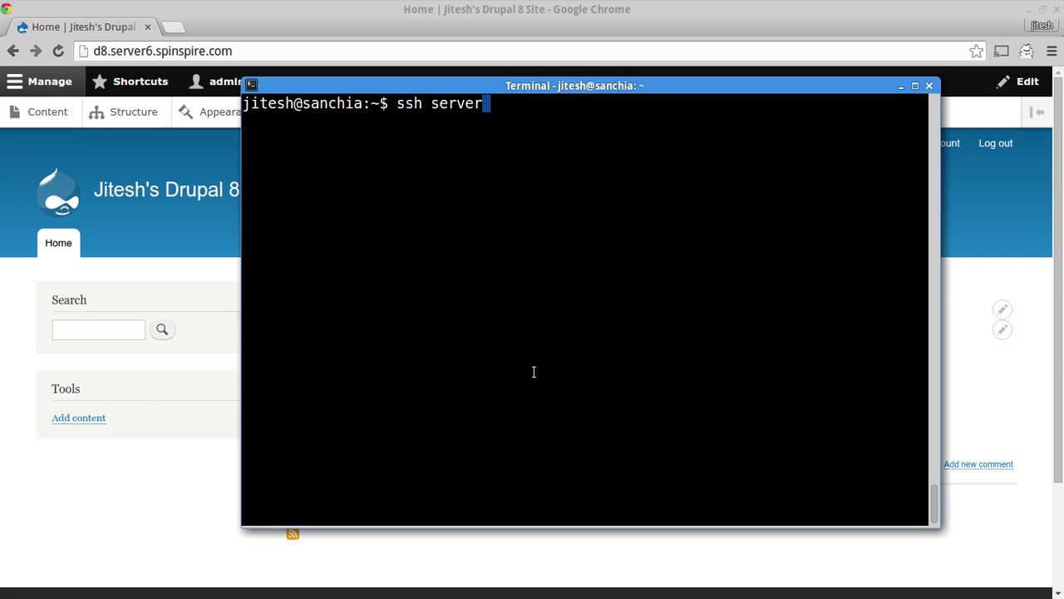
key("Return")
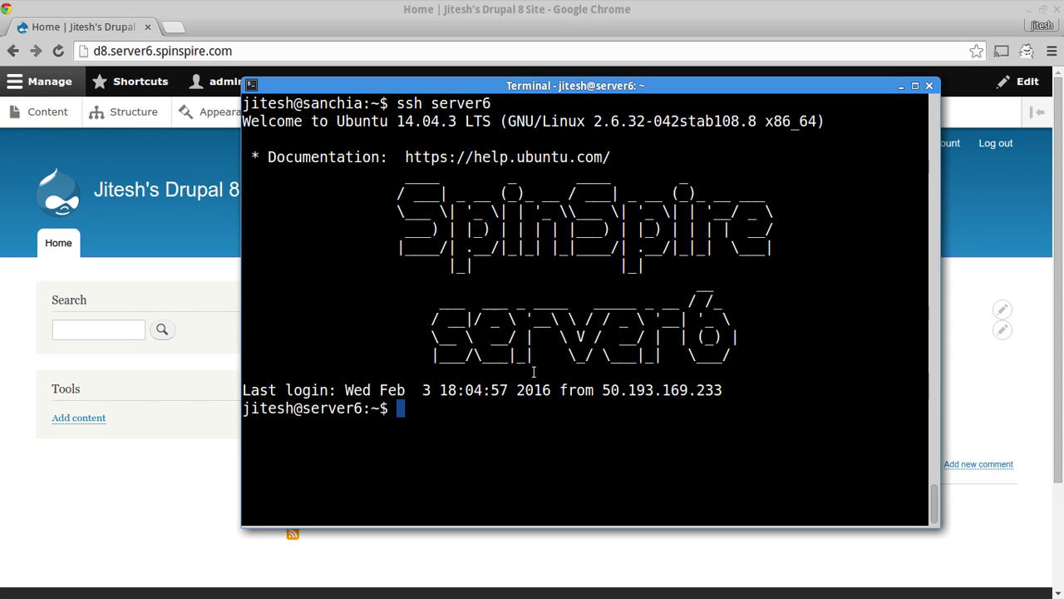
type("cd dev/drupal-8/sites/")
key("BackSpace")
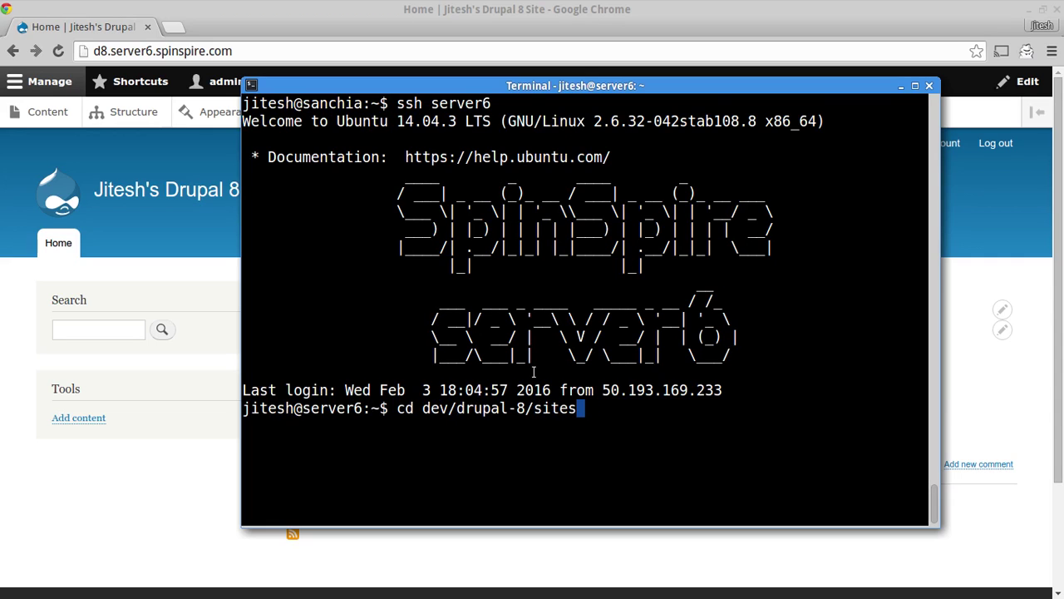
key("BackSpace")
key("BackSpace")
key("BackSpace")
key("BackSpace")
key("BackSpace")
key("Return")
- List the top-level contents of the drupal-8 folder with ls
type("l s")
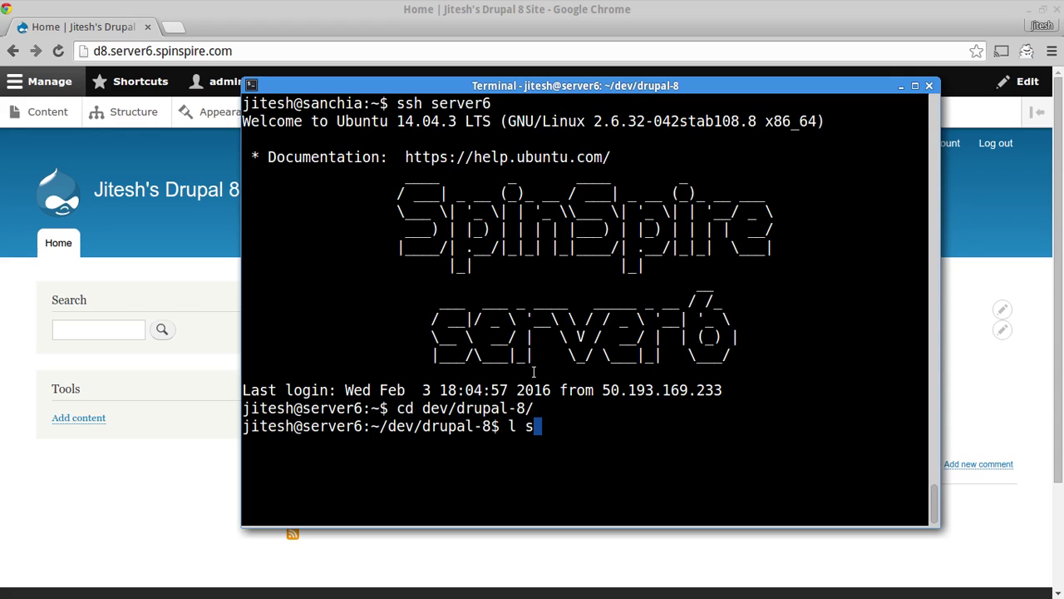
key("BackSpace")
key("BackSpace")
type("s -l")
key("BackSpace")
key("BackSpace")
key("BackSpace")
key("Return")
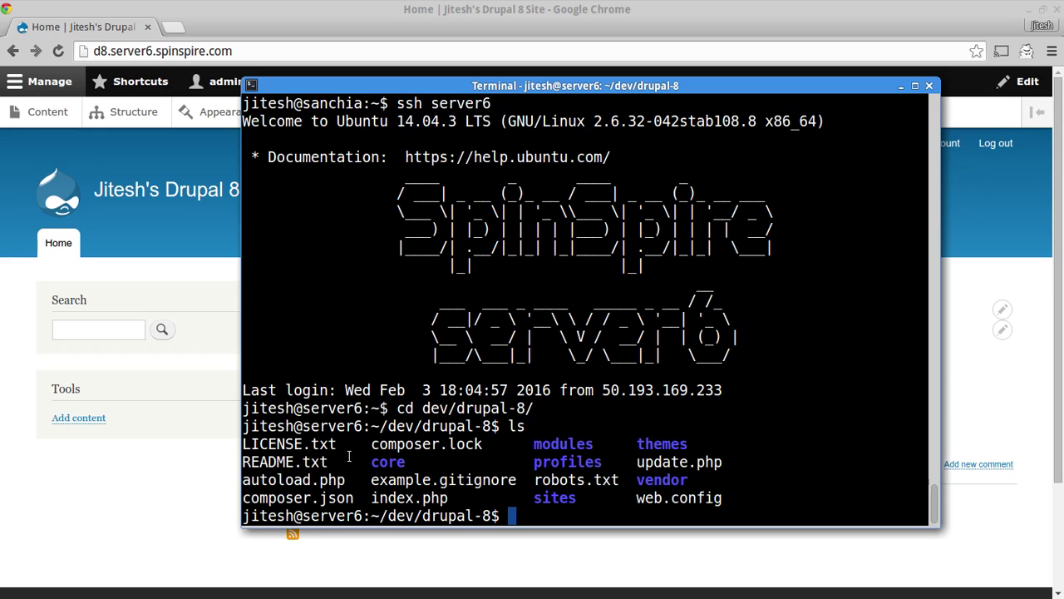
- Highlight the modules, themes and core folders, then list the core folder's contents
double_click(584, 442)
double_click(661, 444)
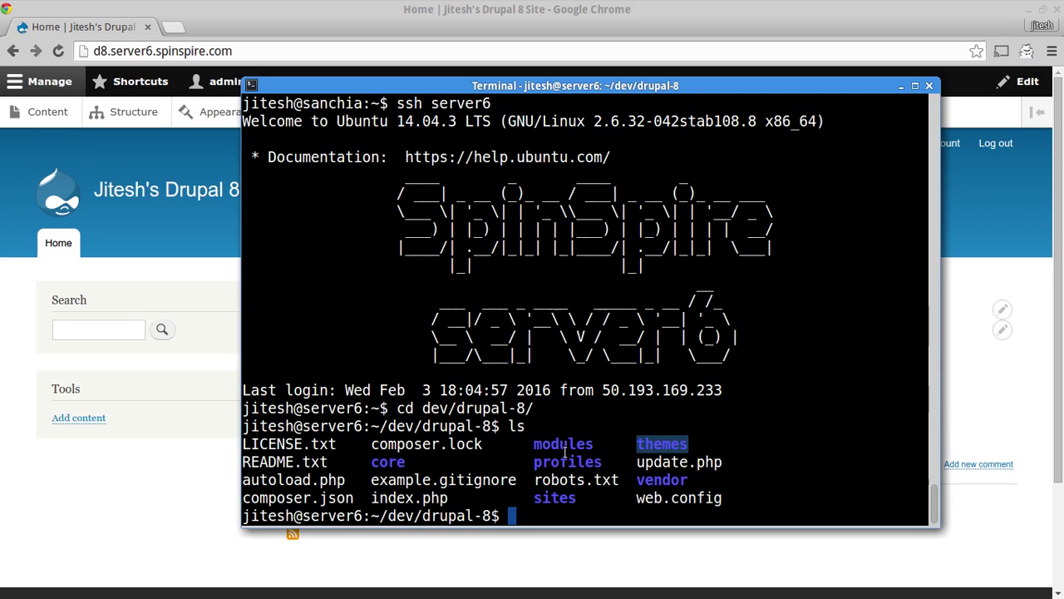
left_click(390, 462)
double_click(390, 461)
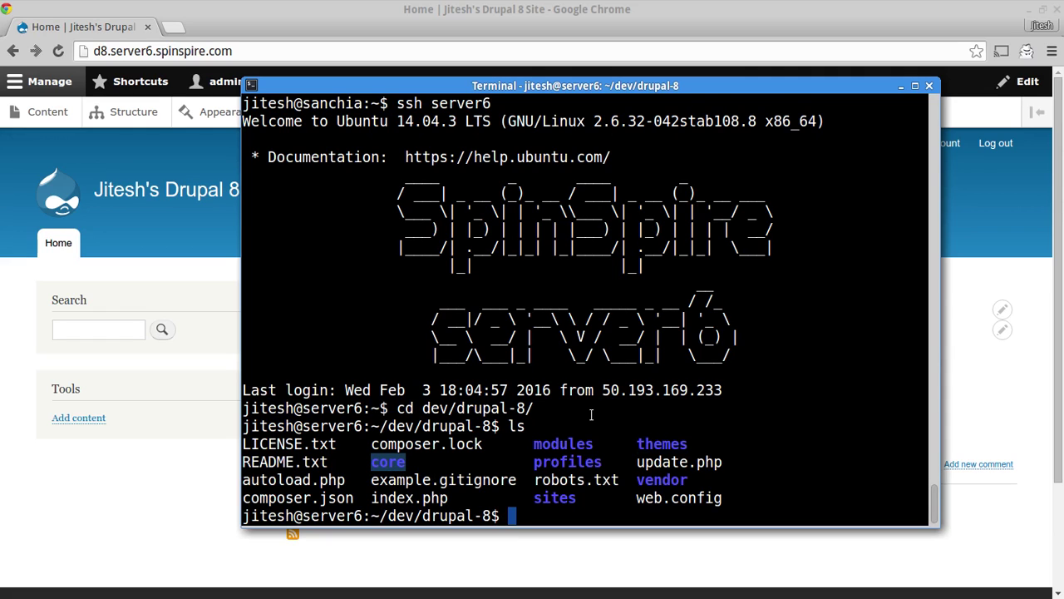
key("Return")
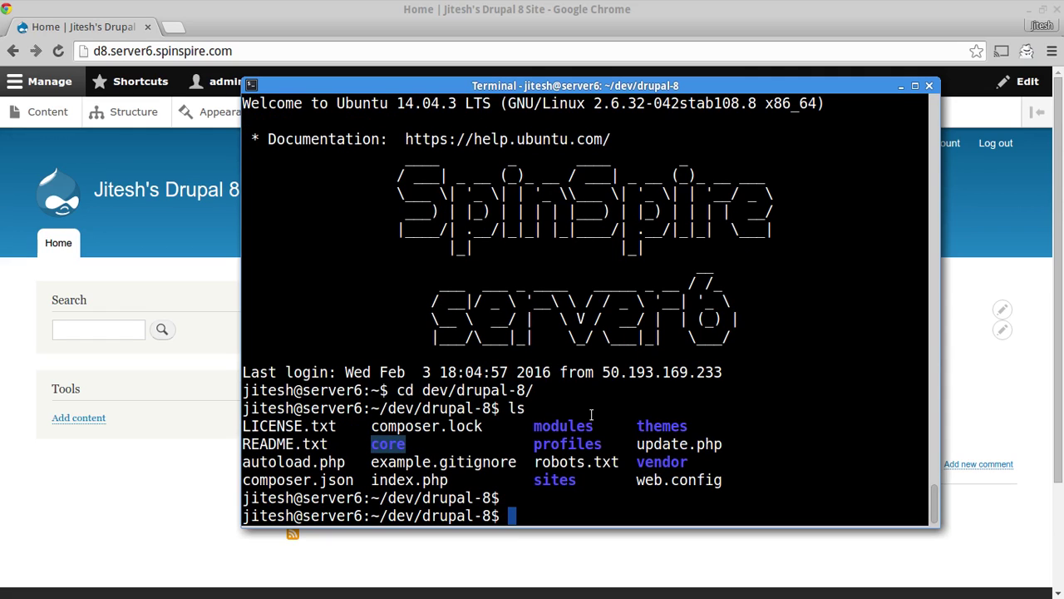
type("ls -l mo")
key("BackSpace")
key("BackSpace")
key("BackSpace")
key("BackSpace")
key("BackSpace")
key("BackSpace")
type("core")
key("Return")
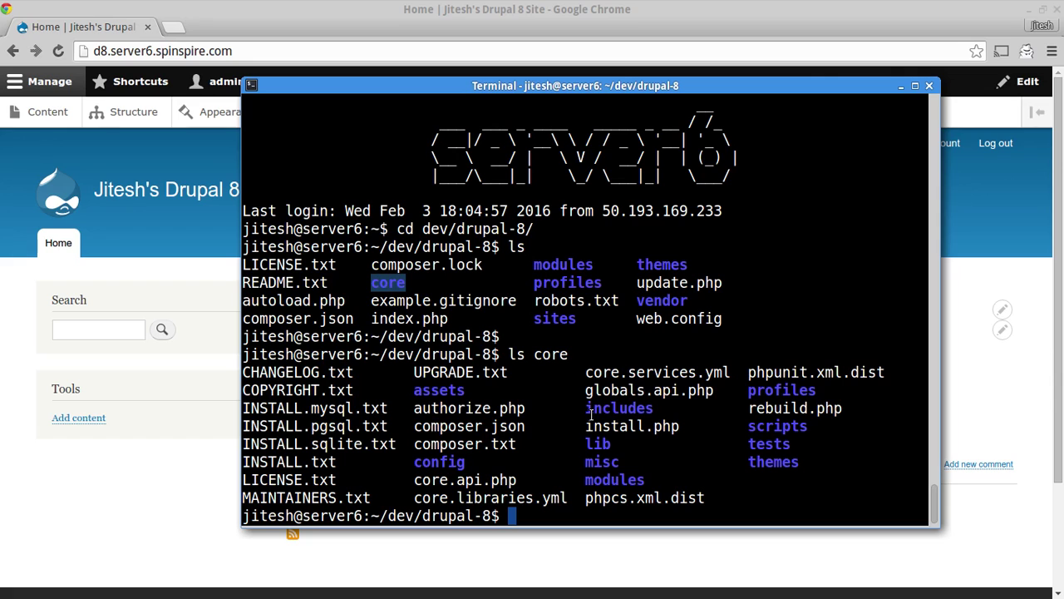
- List the modules/ and themes/ folders in detail, showing only a README.txt
type("ls -l modules/")
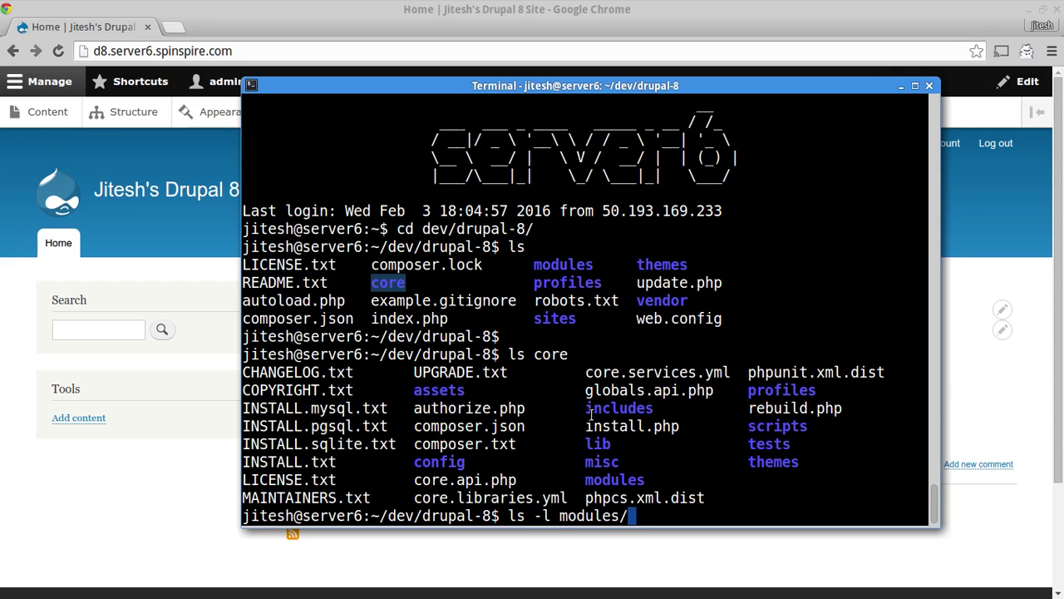
key("Return")
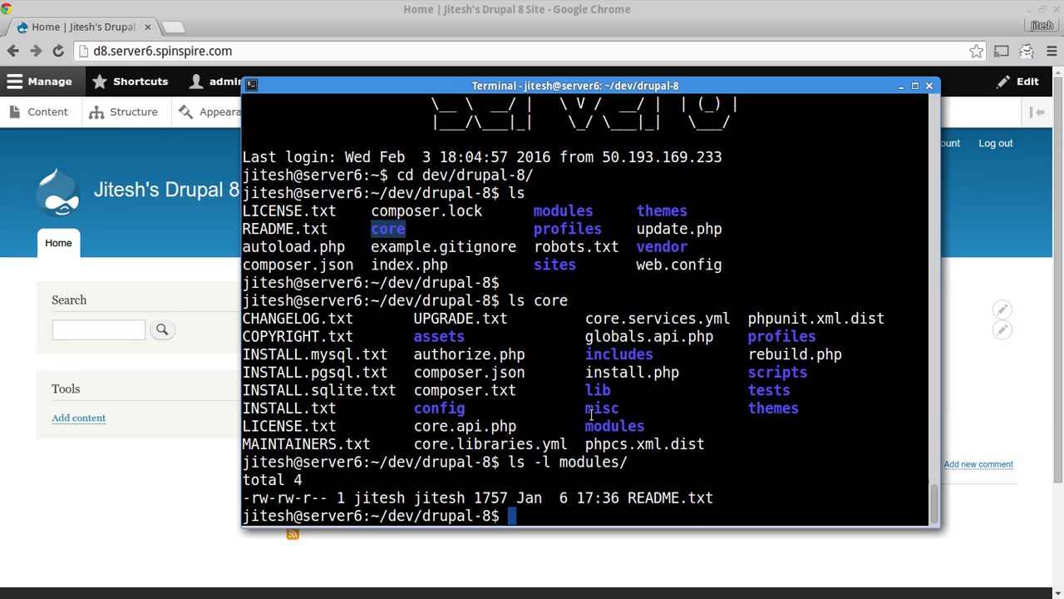
type("ls -l th")
key("Tab")
key("Return")
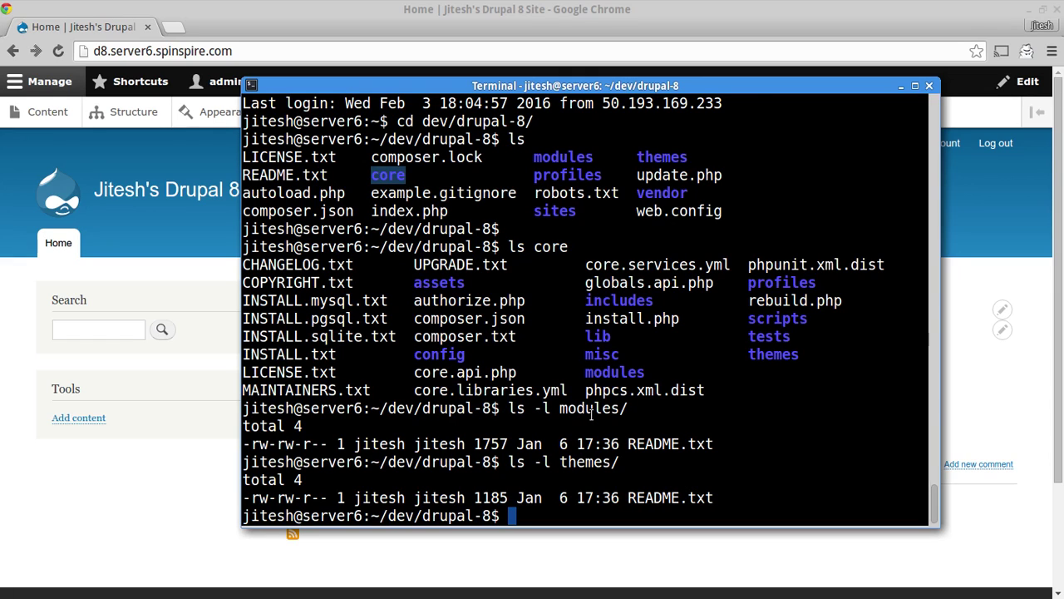
- Move into the sites folder and list all its entries with ls -la
type("cd s")
key("Tab")
key("Return")
type("ls -la")
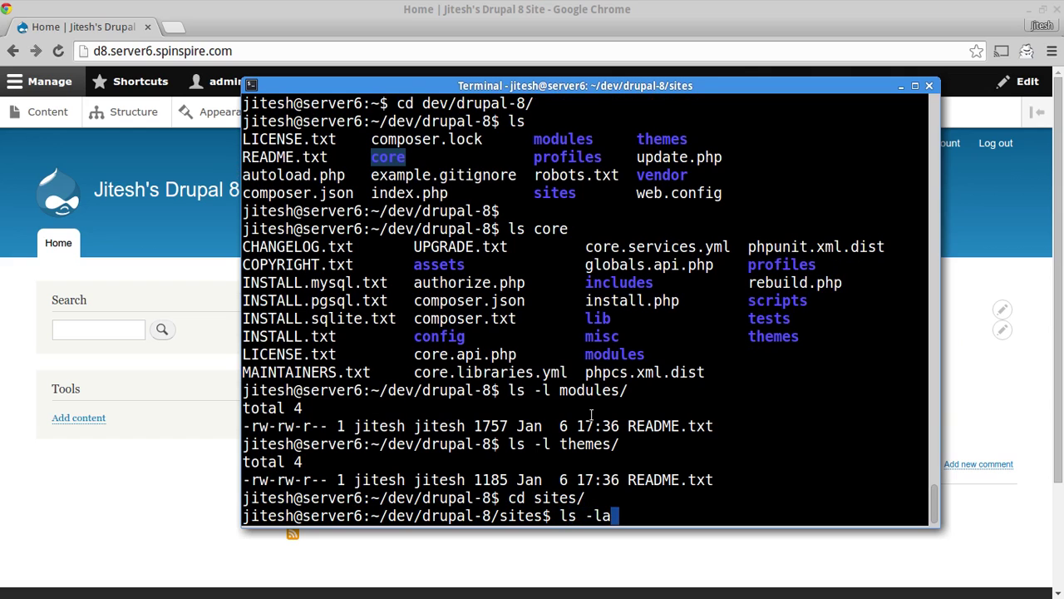
key("Return")
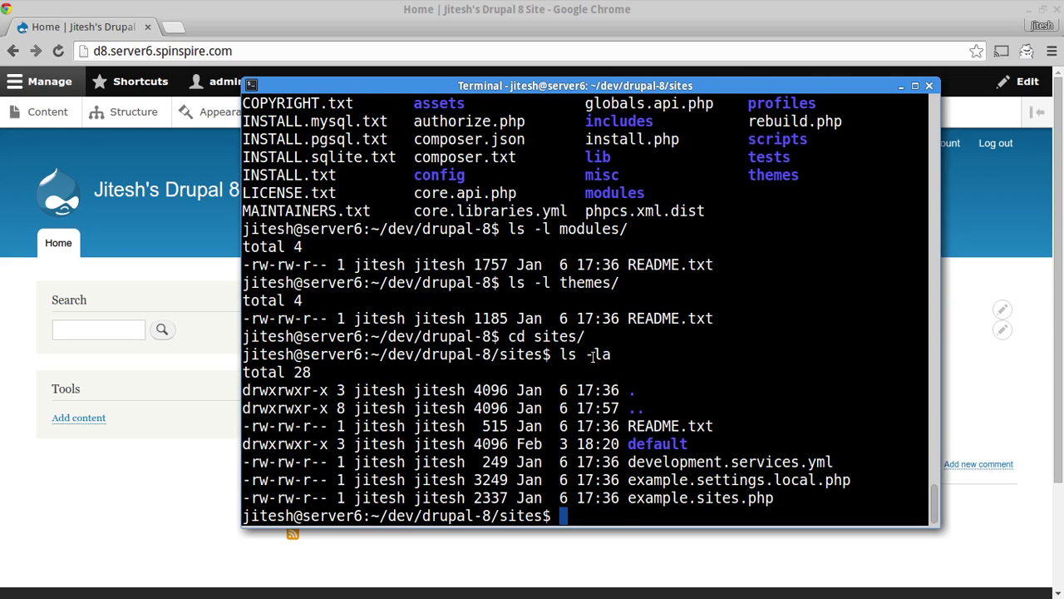
double_click(648, 443)
left_click(745, 350)
- From sites, list ../modules/ and ../themes/, then begin changing into default
type("ls -l ../modules/")
key("Return")
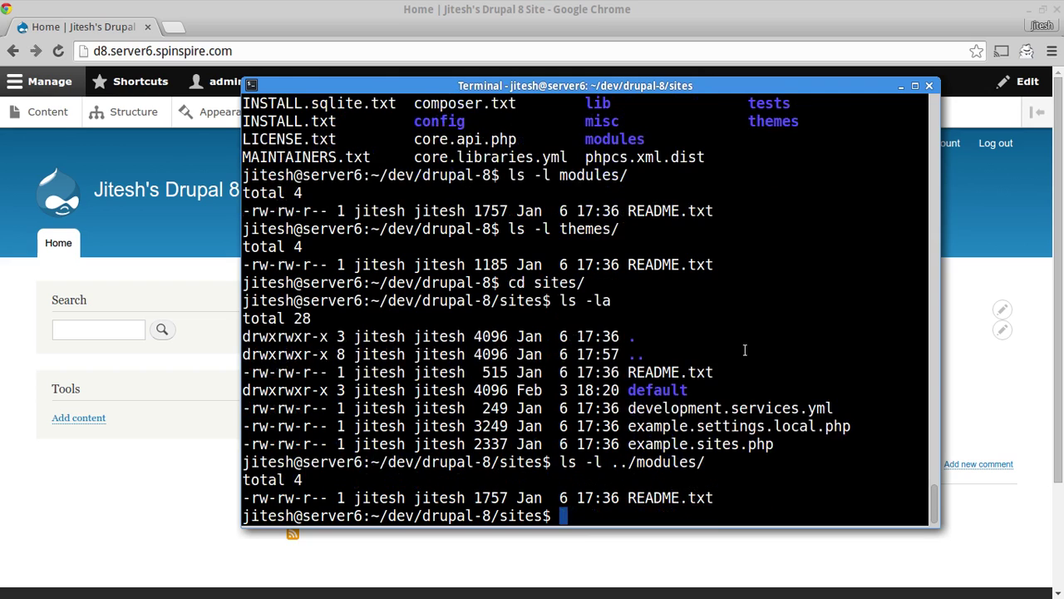
key("Up")
key("BackSpace")
key("BackSpace")
key("BackSpace")
key("BackSpace")
key("BackSpace")
key("BackSpace")
key("BackSpace")
key("BackSpace")
type("themes/")
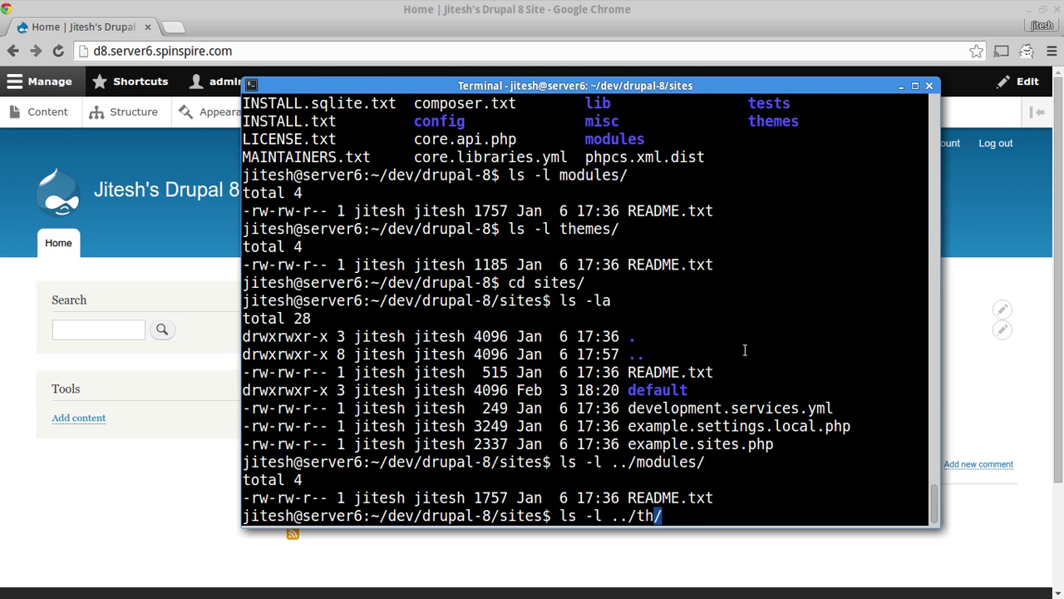
key("Return")
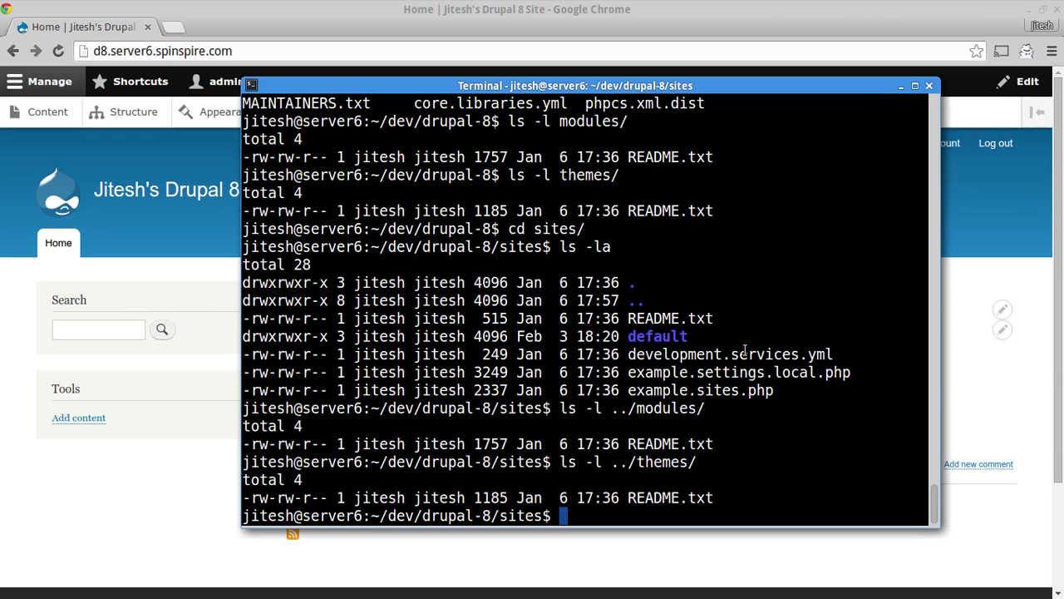
type("cd de")
key("Tab")
- Enter sites/default and list its contents with ls -la
key("Return")
type("ls -la")
key("Return")
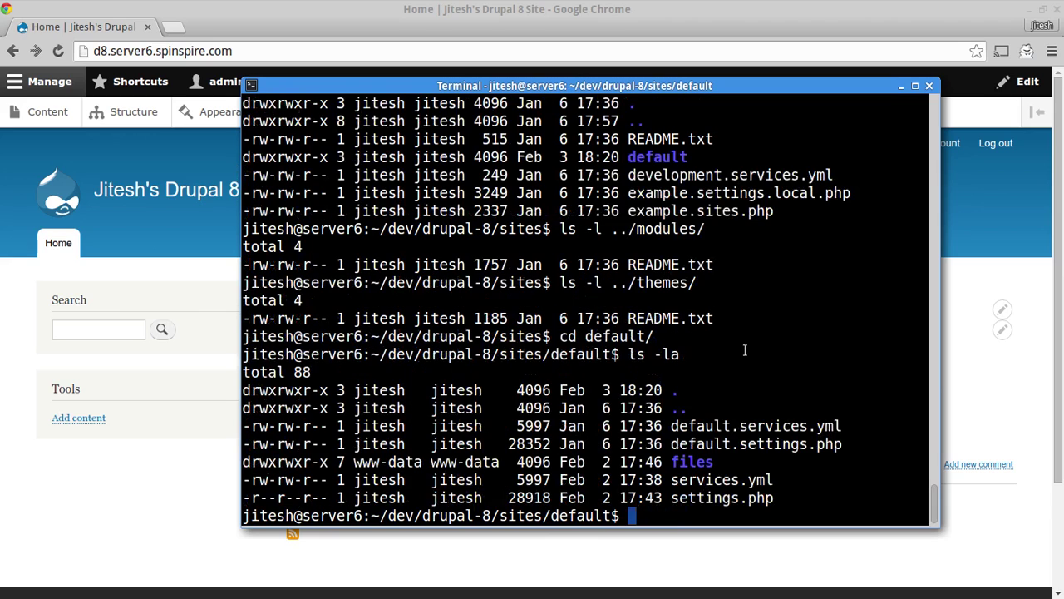
- Recall and run mkdir -p for modules/contrib, modules/custom, themes, libraries and scripts, then list again
key("ctrl+r")
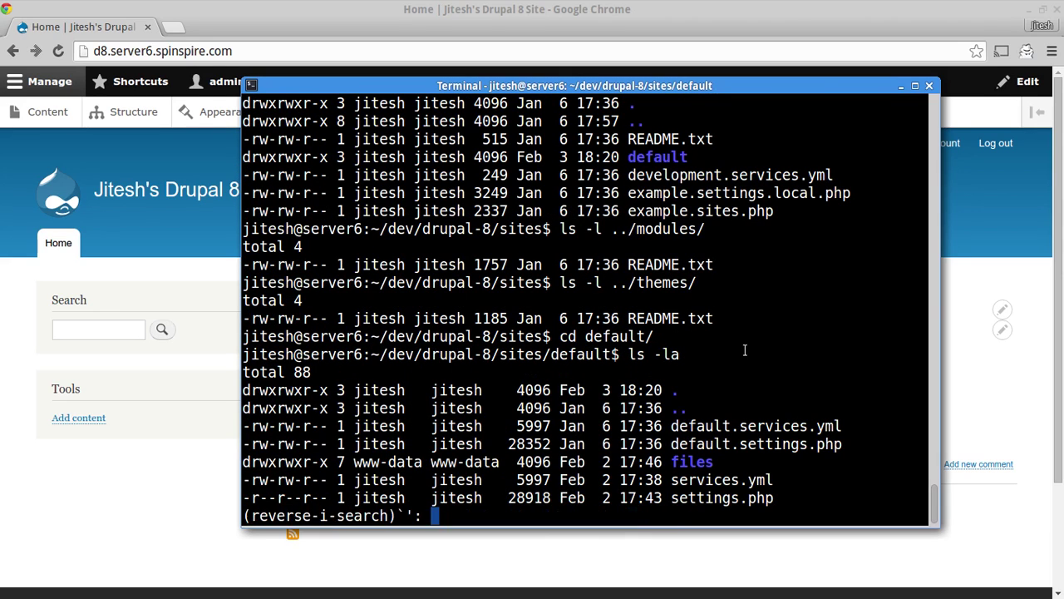
type("mkd")
key("Escape")
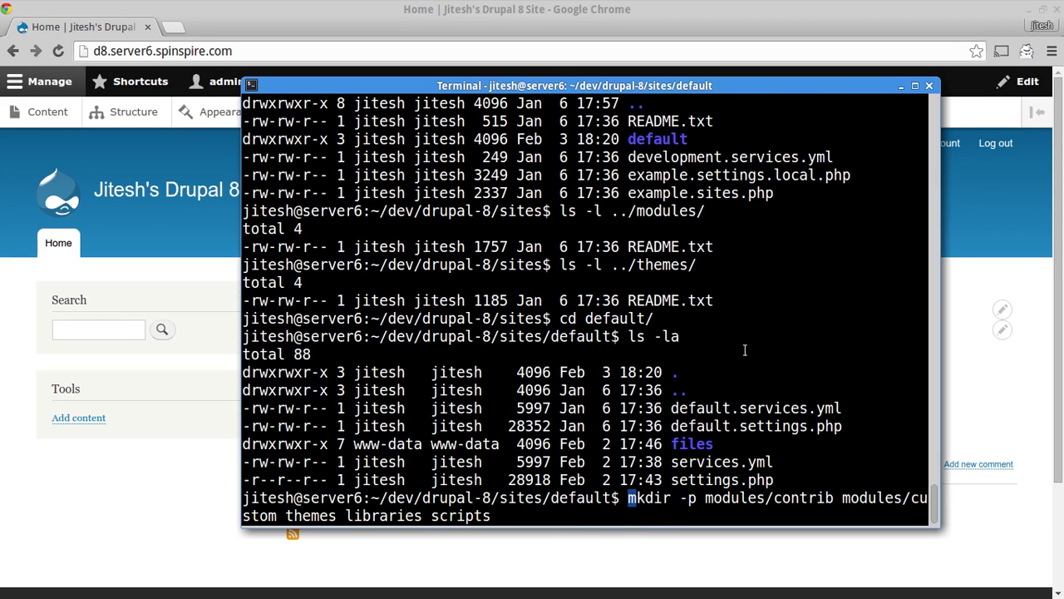
key("Right")
key("Right")
key("Right")
key("Right")
key("Right")
key("Right")
key("Right")
key("Right")
key("Right")
key("Right")
key("Right")
key("Right")
key("Right")
key("Right")
key("Right")
key("Right")
key("Right")
key("Right")
key("Right")
key("Right")
key("Right")
key("Right")
key("Right")
key("Right")
key("Right")
key("Right")
key("Right")
key("Right")
key("Right")
key("Right")
key("Right")
key("Right")
key("Right")
key("Right")
key("Right")
key("Right")
key("Right")
key("Right")
key("Right")
key("Right")
key("Right")
key("Right")
key("Right")
key("Right")
key("Right")
key("Right")
key("Right")
key("Right")
key("Right")
key("Right")
key("Right")
key("Return")
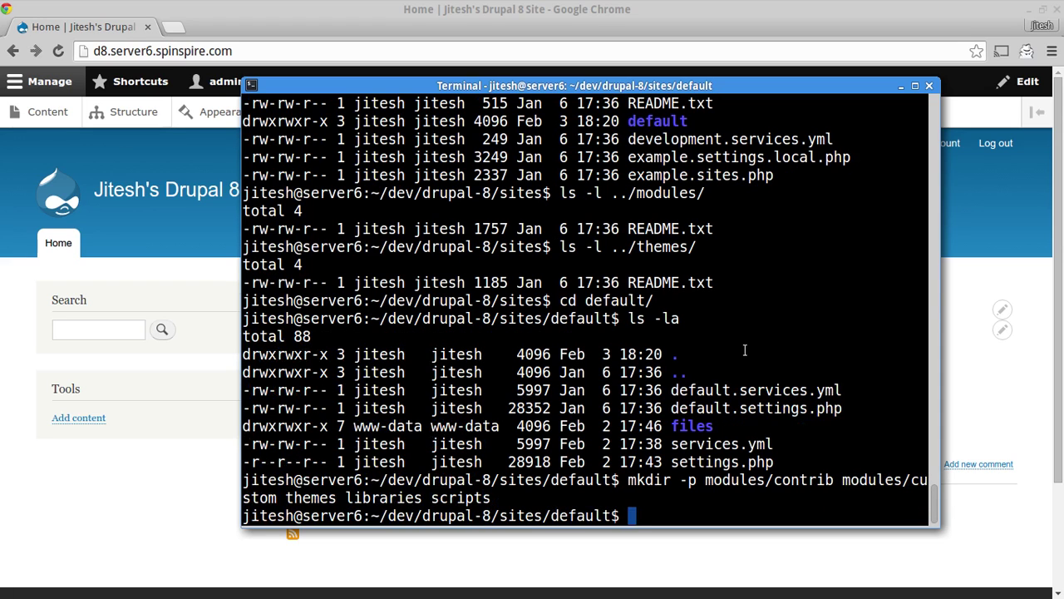
type("ls -la")
key("Return")
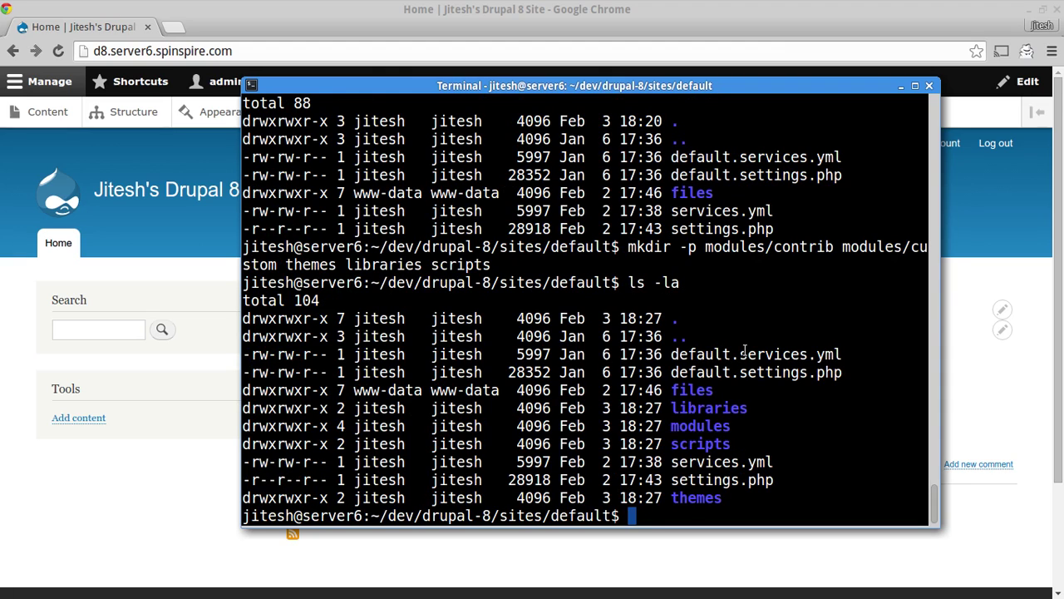
- Download admin_toolbar with drush dl, then enable it with drush -y en admin_toolbar
type("drush ")
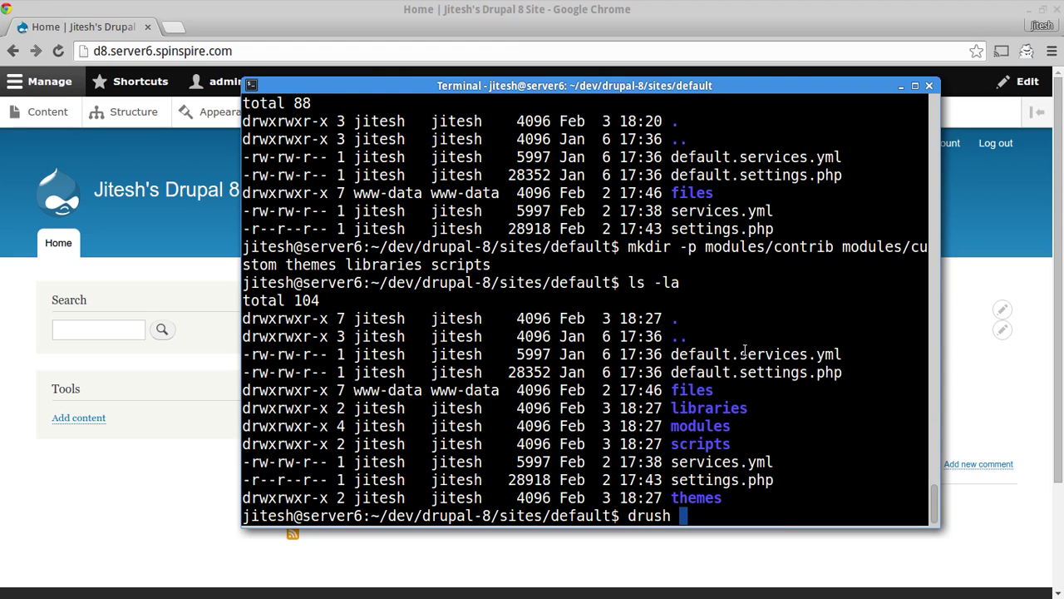
type("dl admin_")
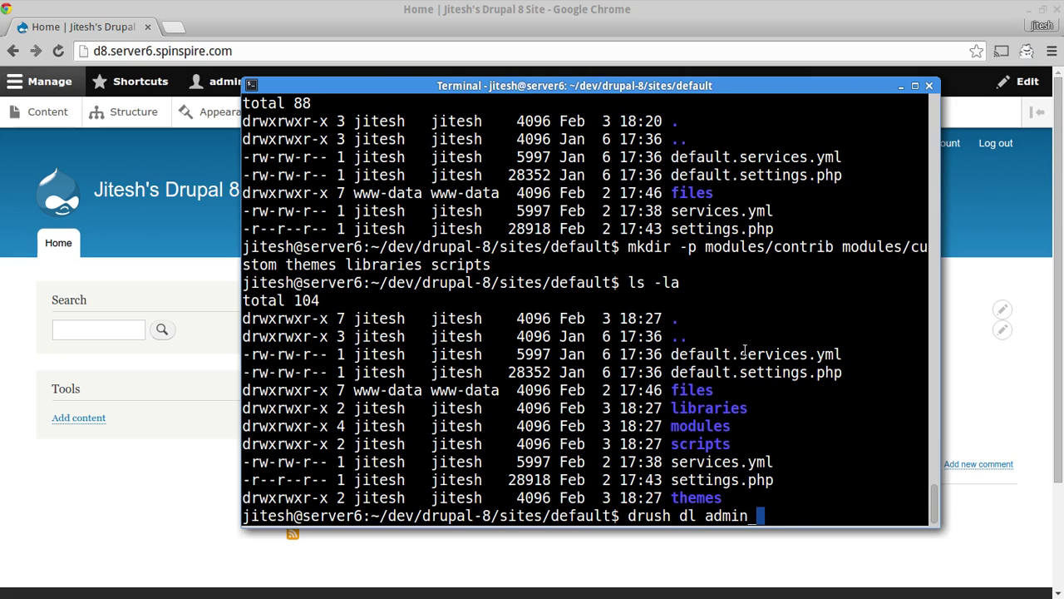
type("menu")
key("BackSpace")
key("BackSpace")
key("BackSpace")
key("BackSpace")
type("toolbar")
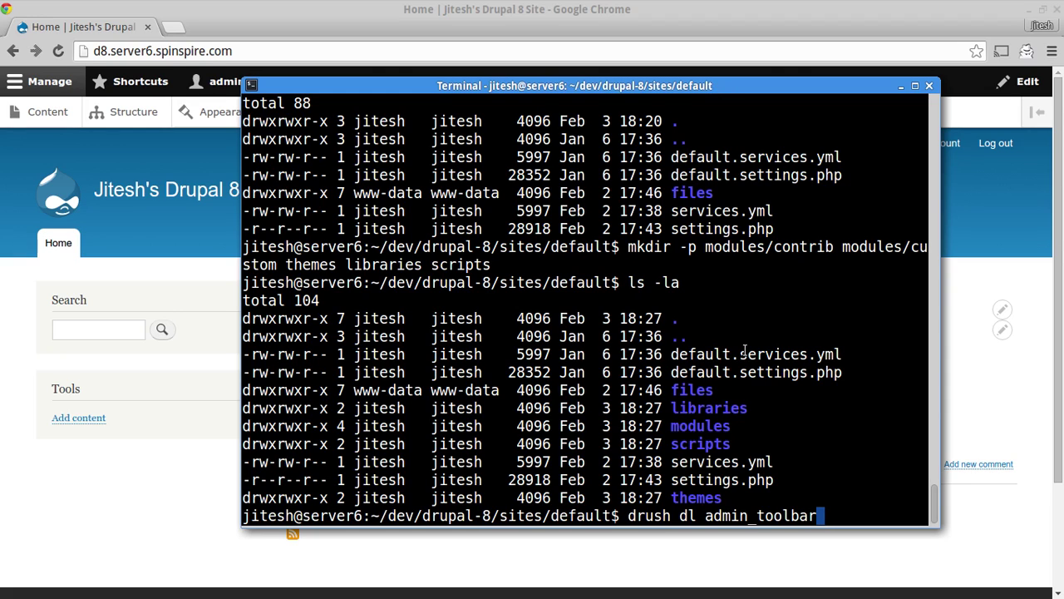
key("Return")
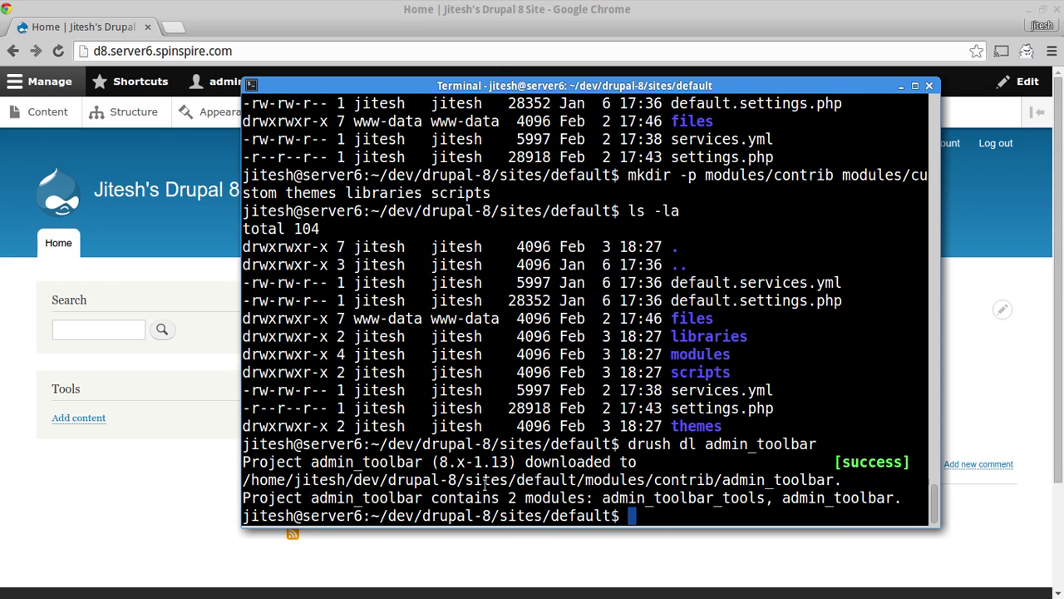
left_click_drag(464, 479, 834, 480)
left_click_drag(870, 355, 871, 355)
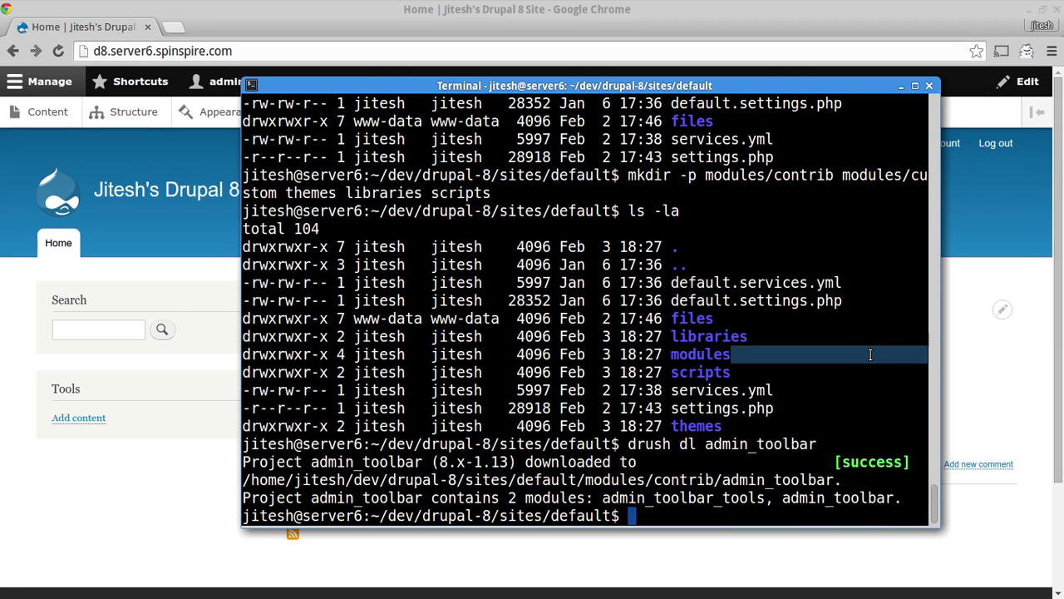
type("drush -y en ")
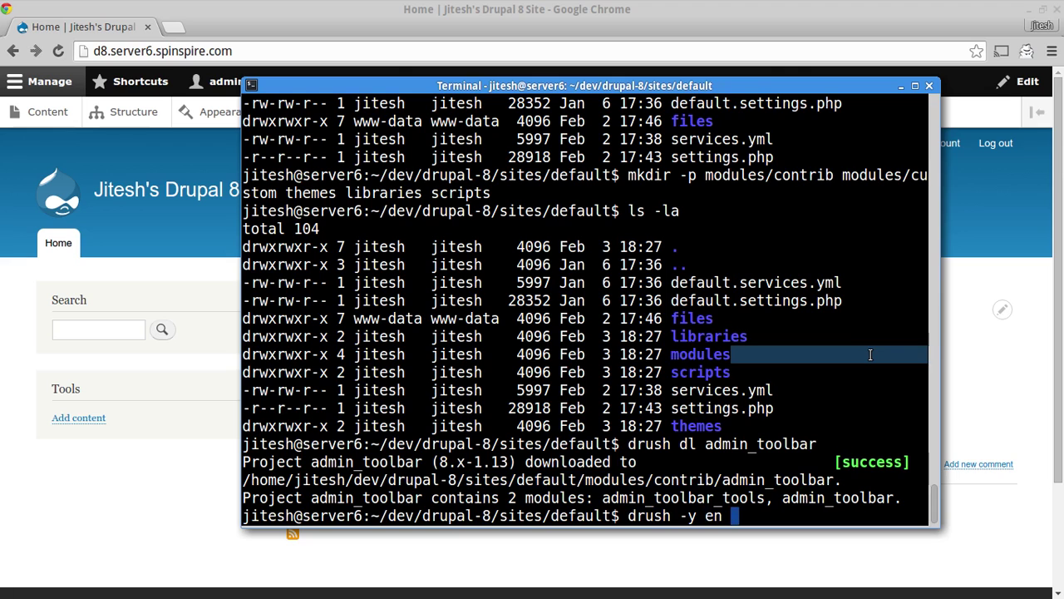
type("admin_toolbar")
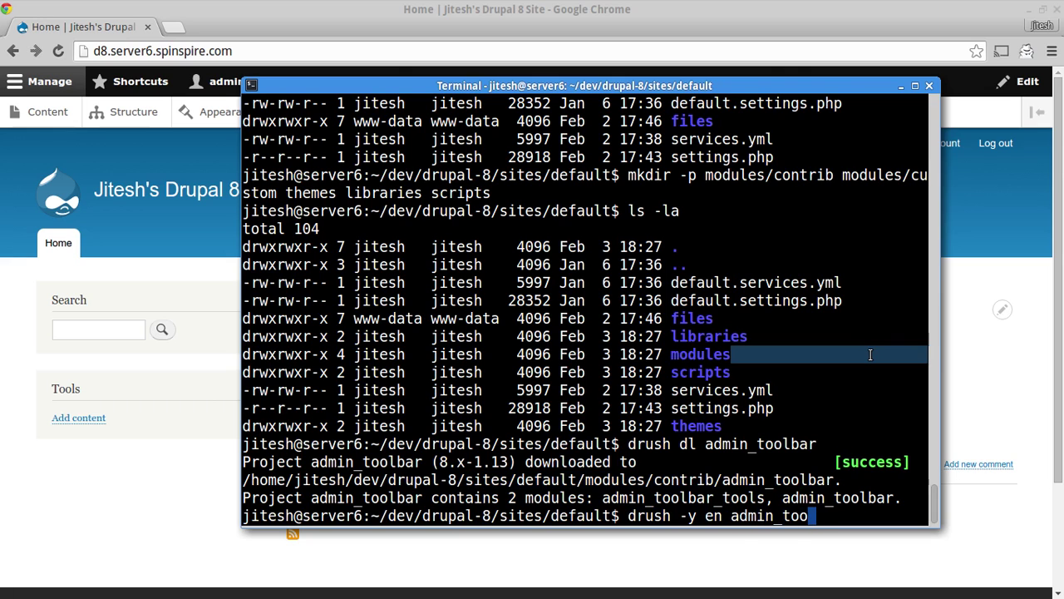
key("Return")
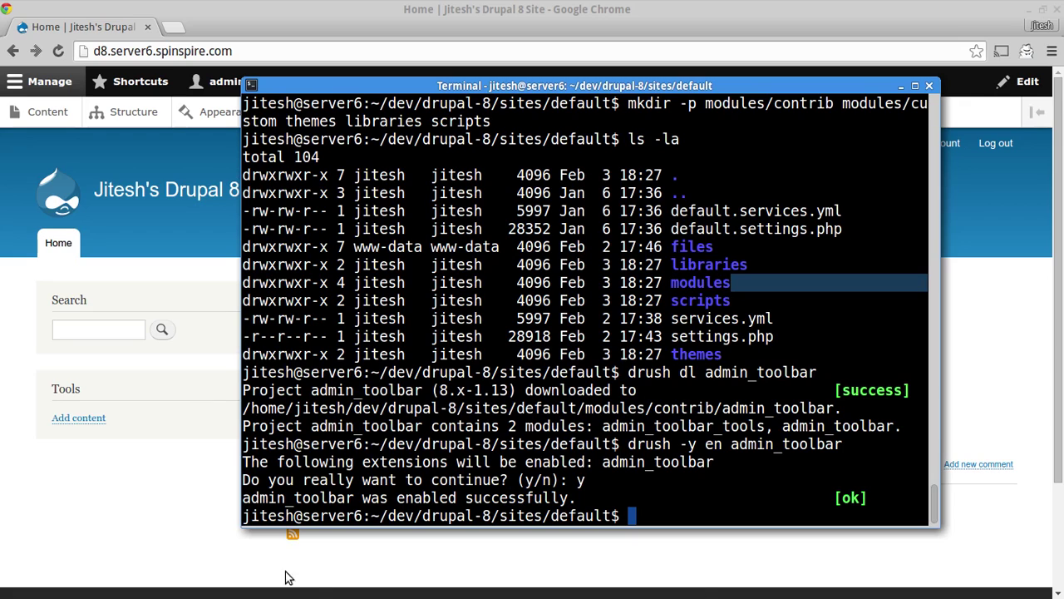
- Reload the Drupal site in Chrome and expand the Configuration fly-out submenus
left_click(173, 504)
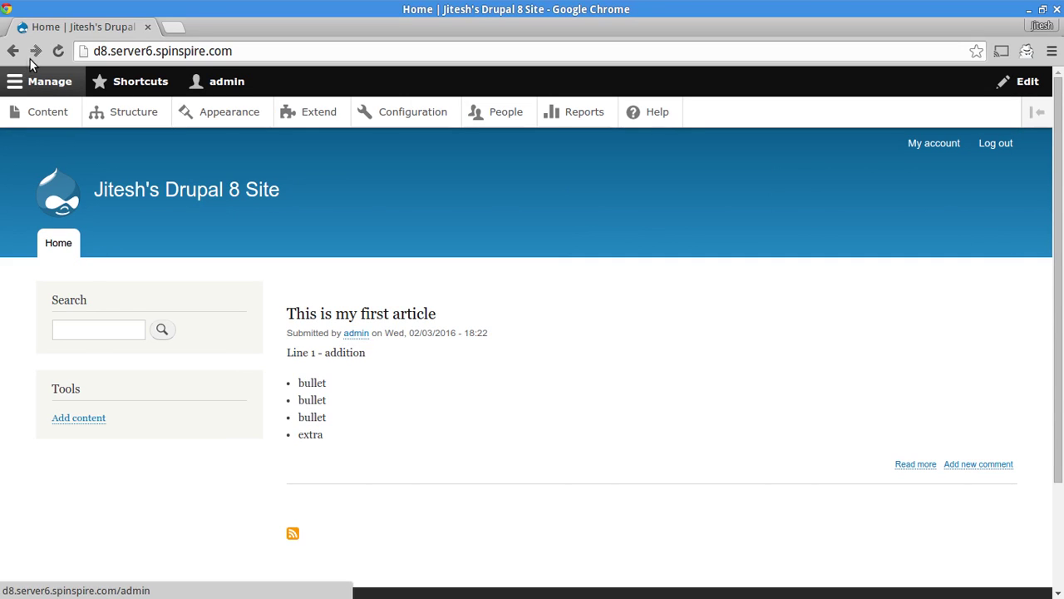
left_click(58, 52)
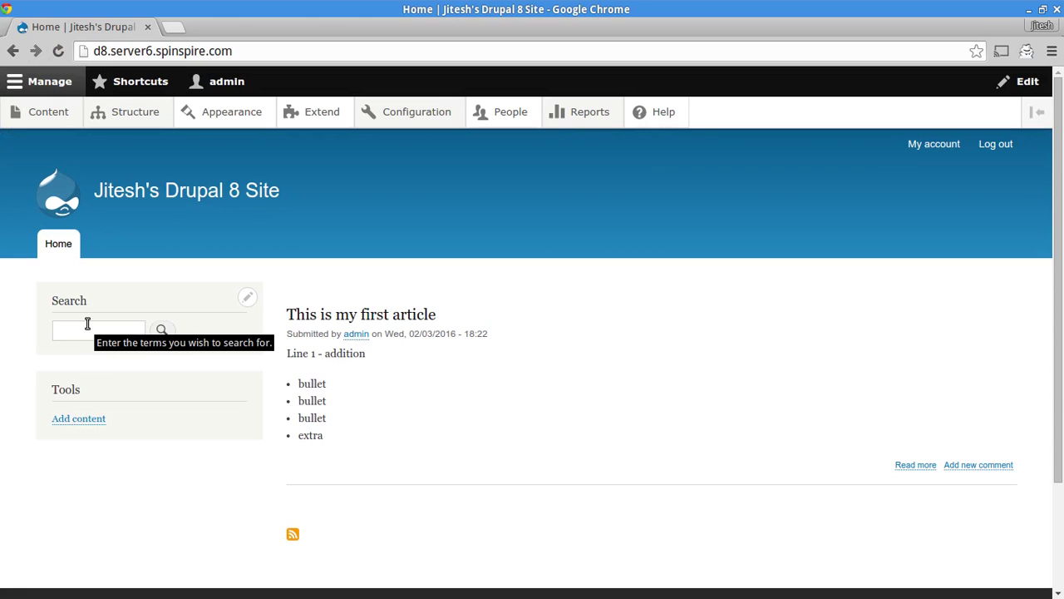
mouse_move(167, 104)
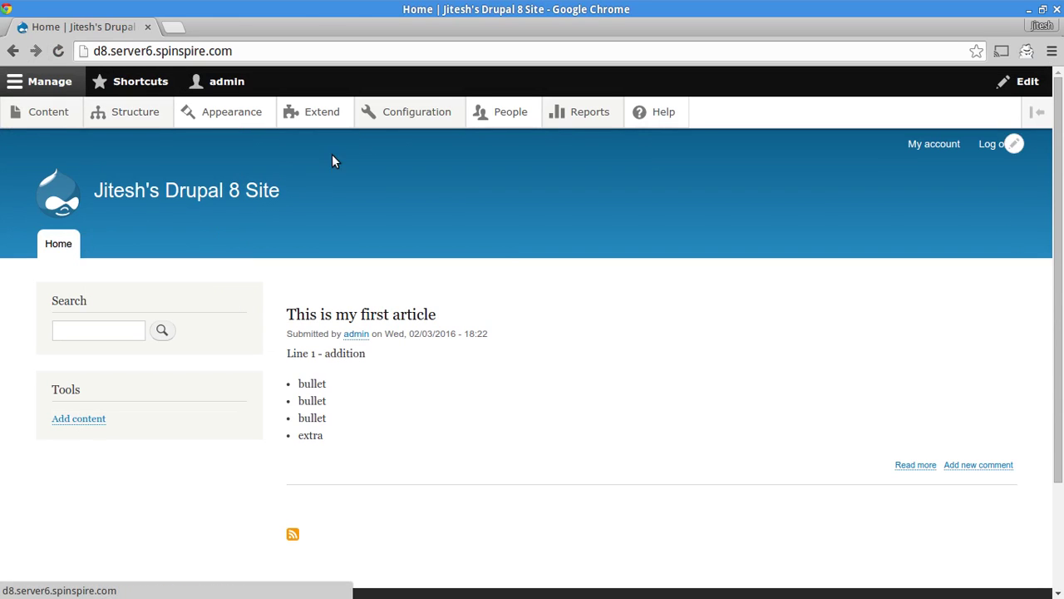
mouse_move(411, 114)
mouse_move(416, 147)
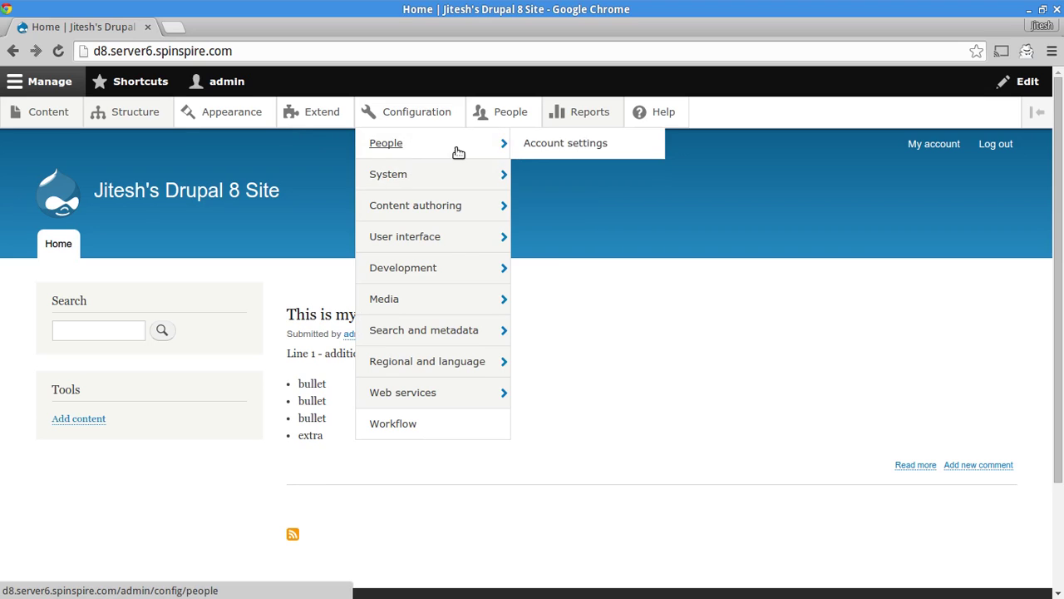
mouse_move(457, 372)
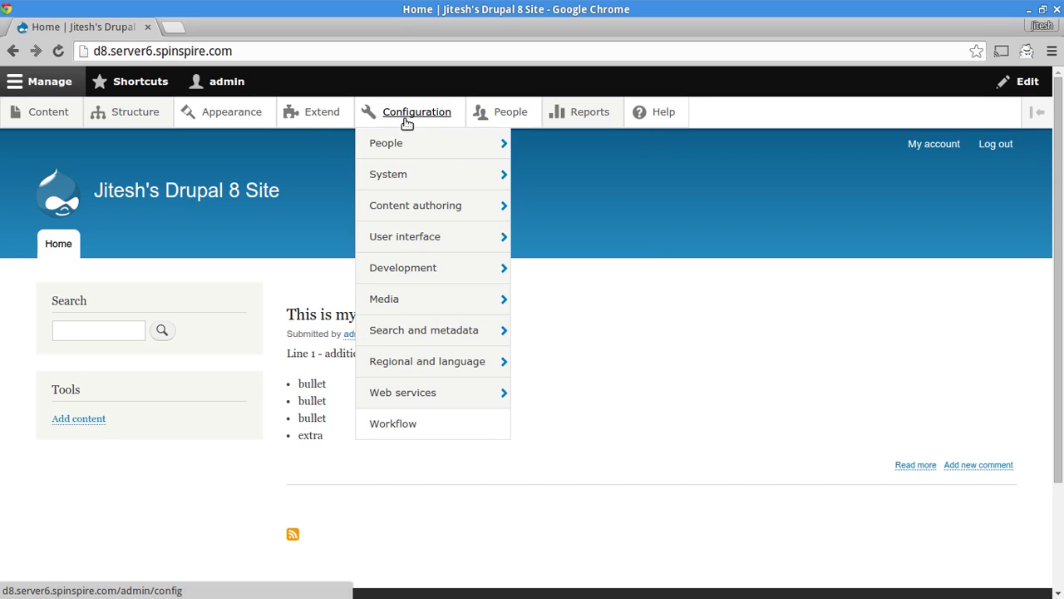
mouse_move(410, 197)
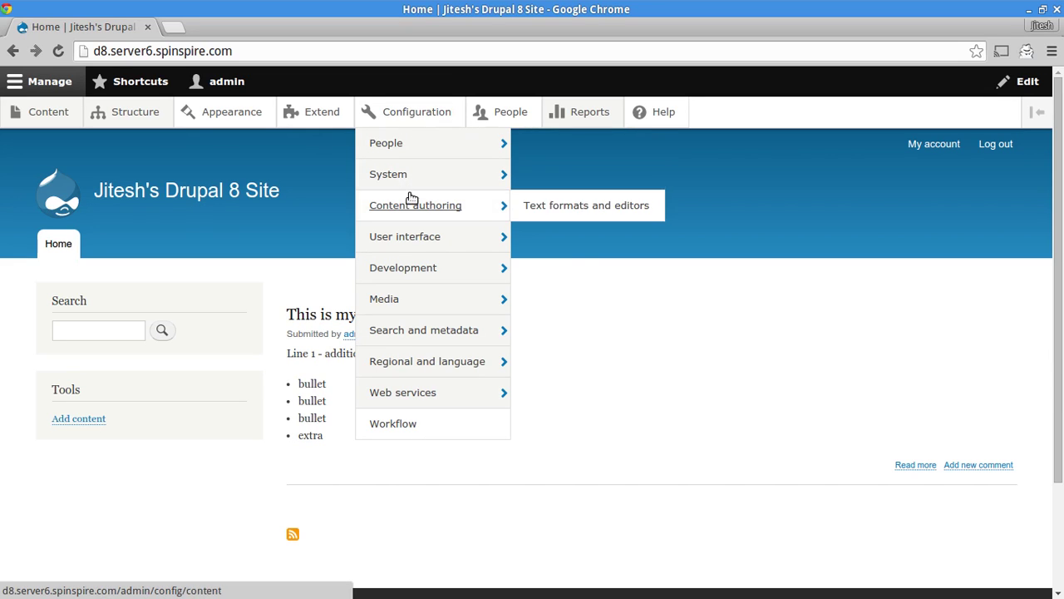
mouse_move(434, 278)
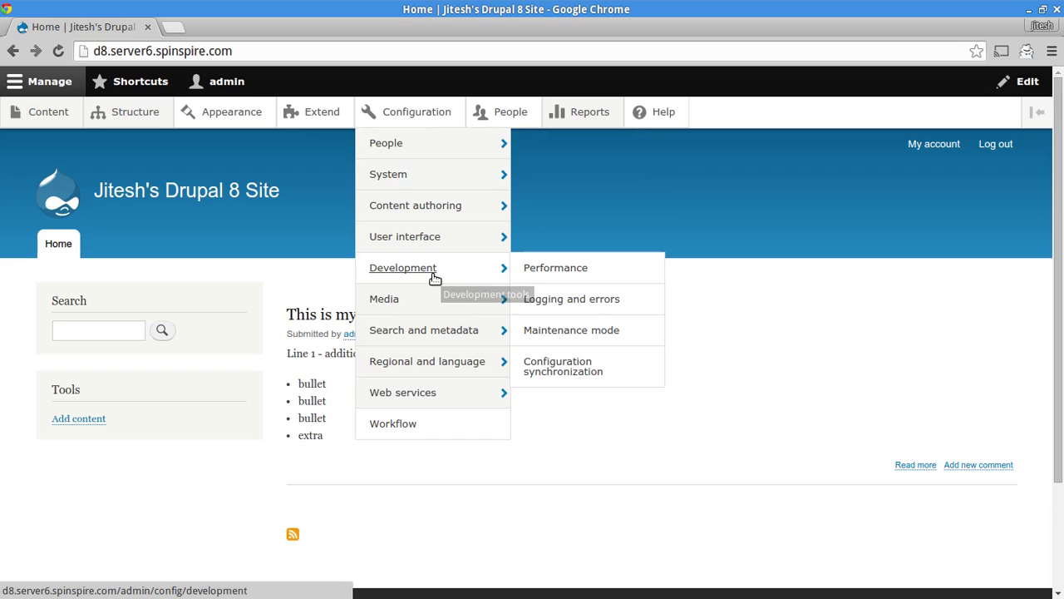
mouse_move(462, 316)
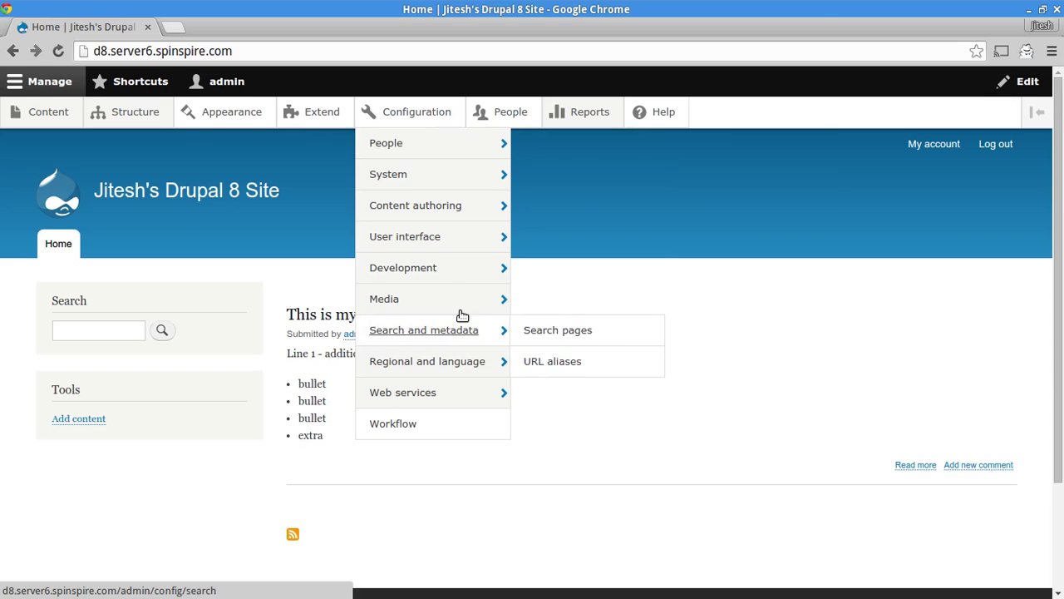
mouse_move(434, 396)
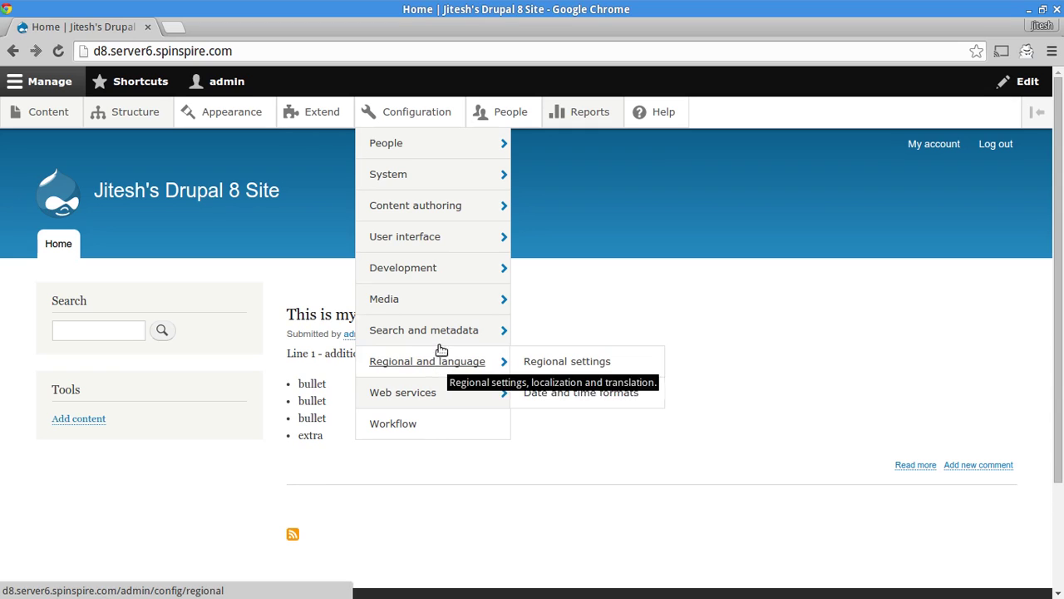
- Show the Structure > Display modes fly-out with Form modes and View modes
mouse_move(77, 128)
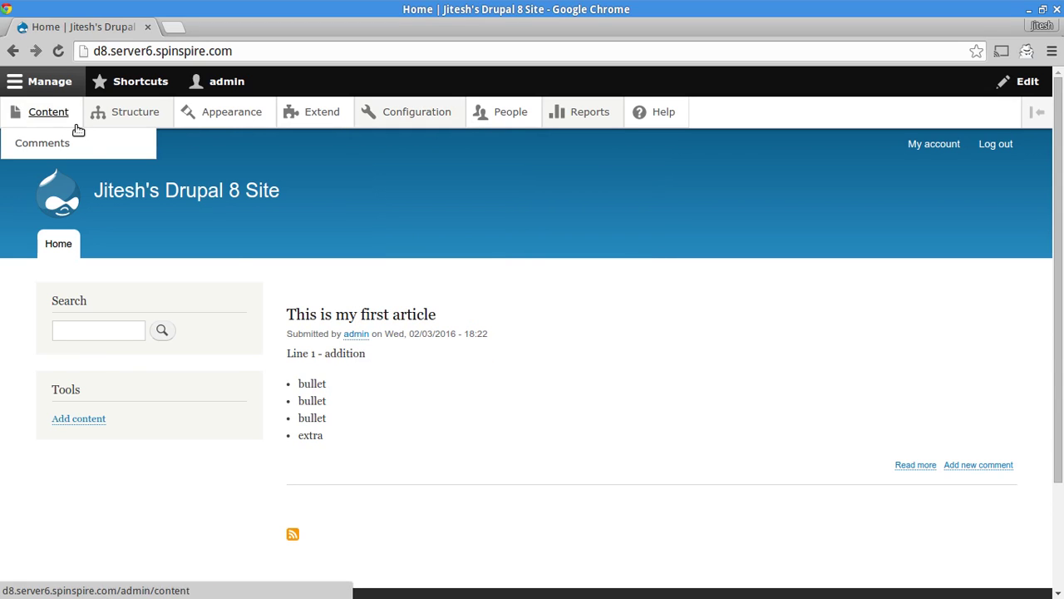
mouse_move(108, 113)
mouse_move(152, 273)
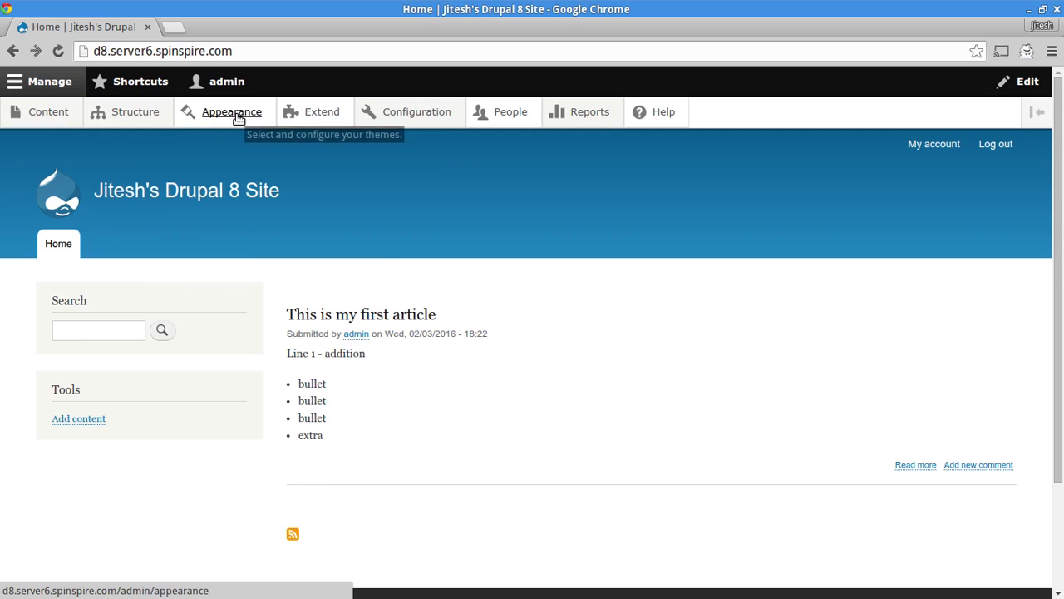
- Open the Extend page and filter the module list by 'act'
left_click(330, 114)
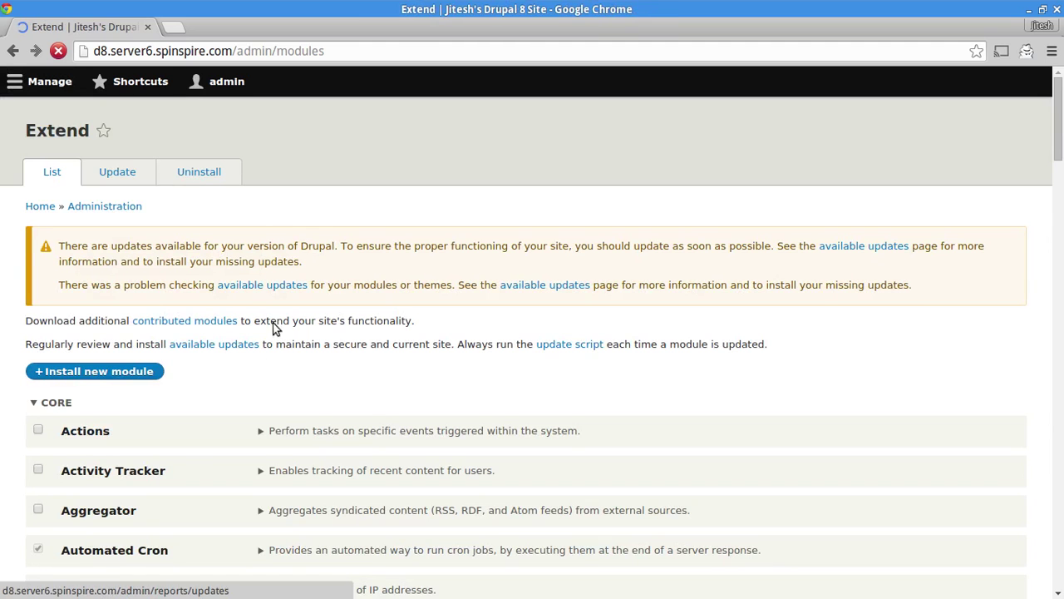
scroll(287, 266, "down", 2)
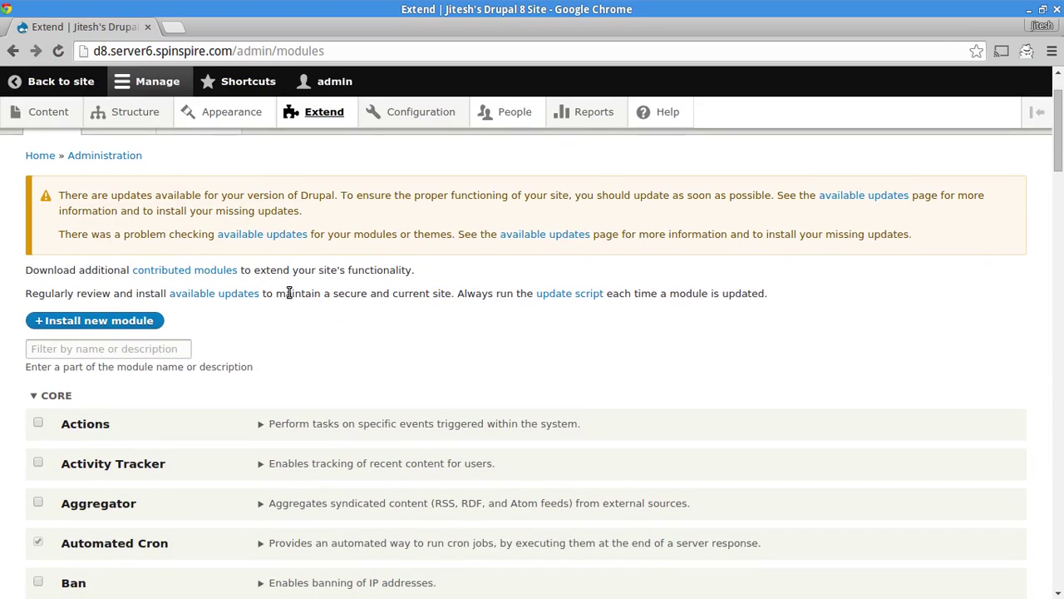
left_click(74, 349)
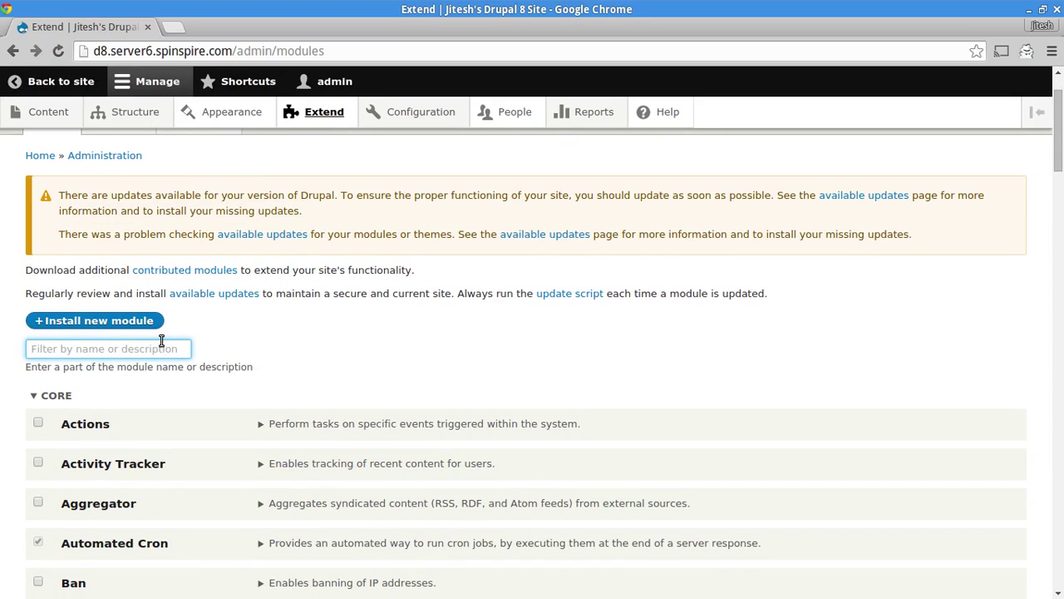
type("act")
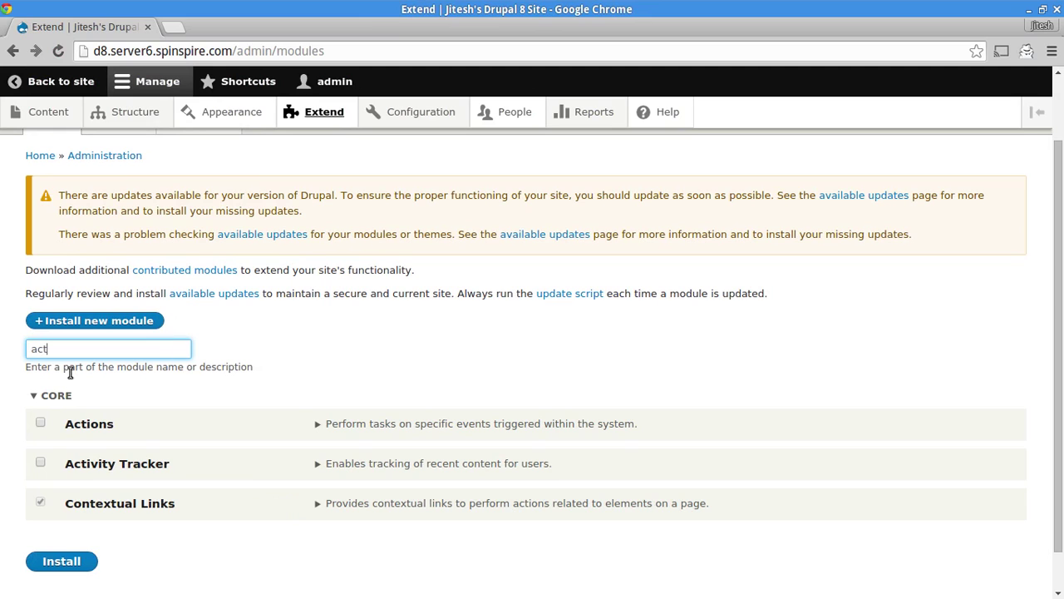
- Clear the 'act' filter so the full core module list shows again
double_click(76, 356)
key("BackSpace")
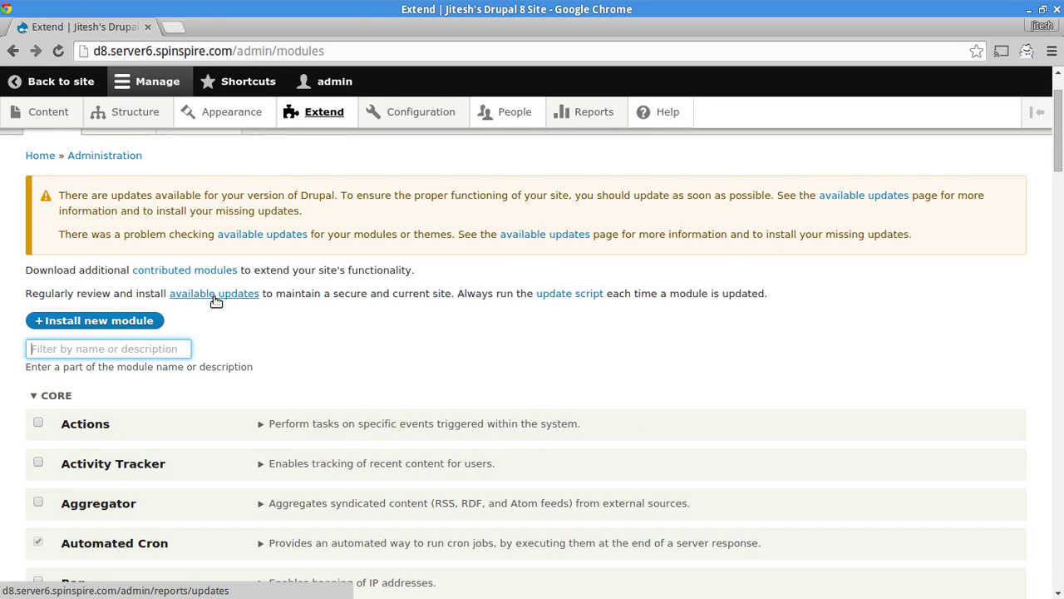
scroll(214, 295, "down", 1)
scroll(214, 295, "up", 3)
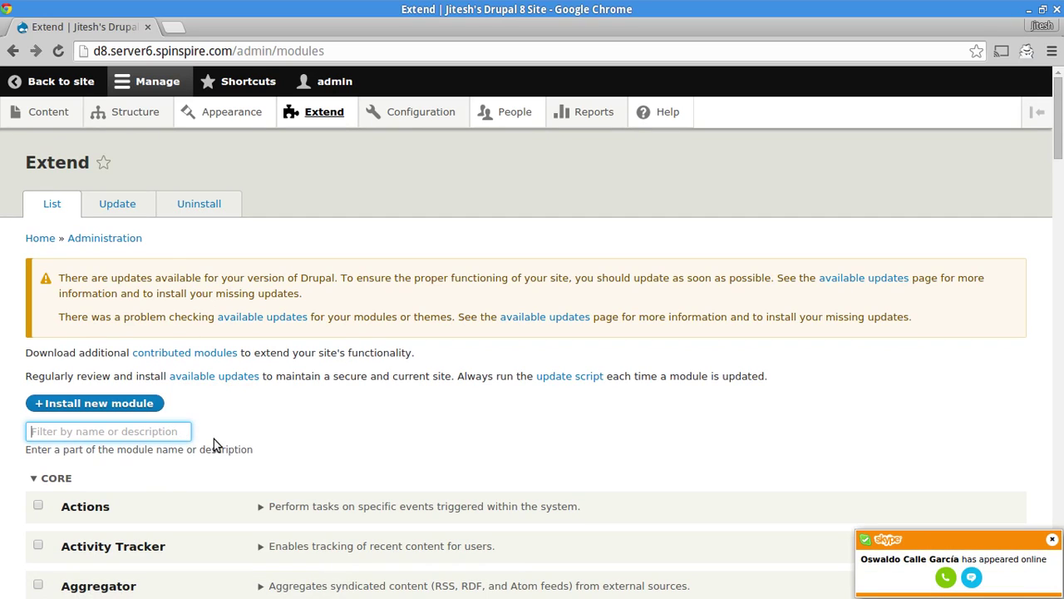
left_click(1052, 539)
scroll(598, 422, "down", 3)
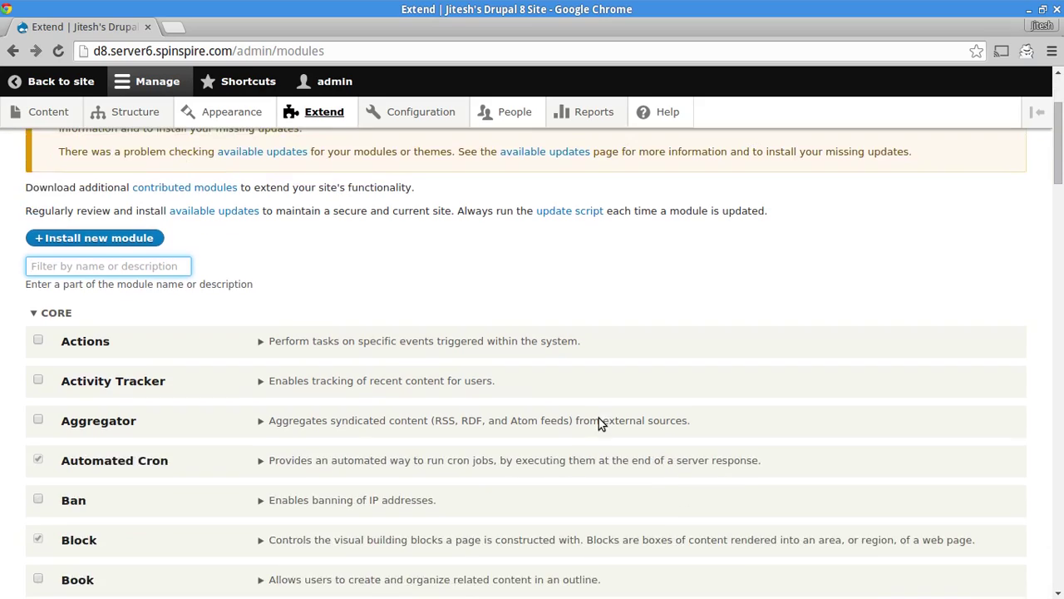
scroll(601, 414, "down", 15)
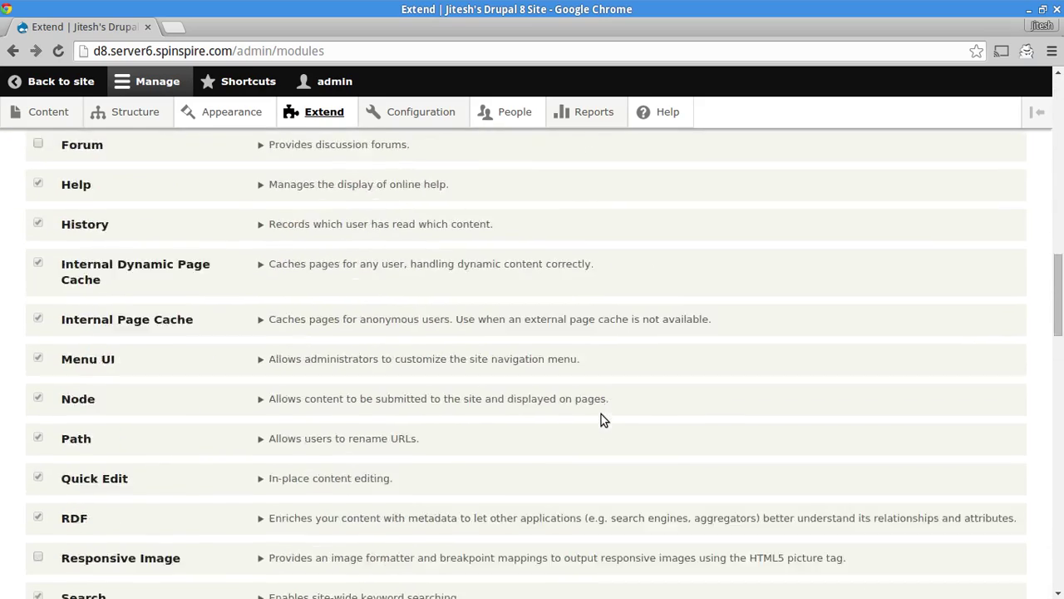
scroll(601, 414, "down", 8)
scroll(601, 414, "up", 20)
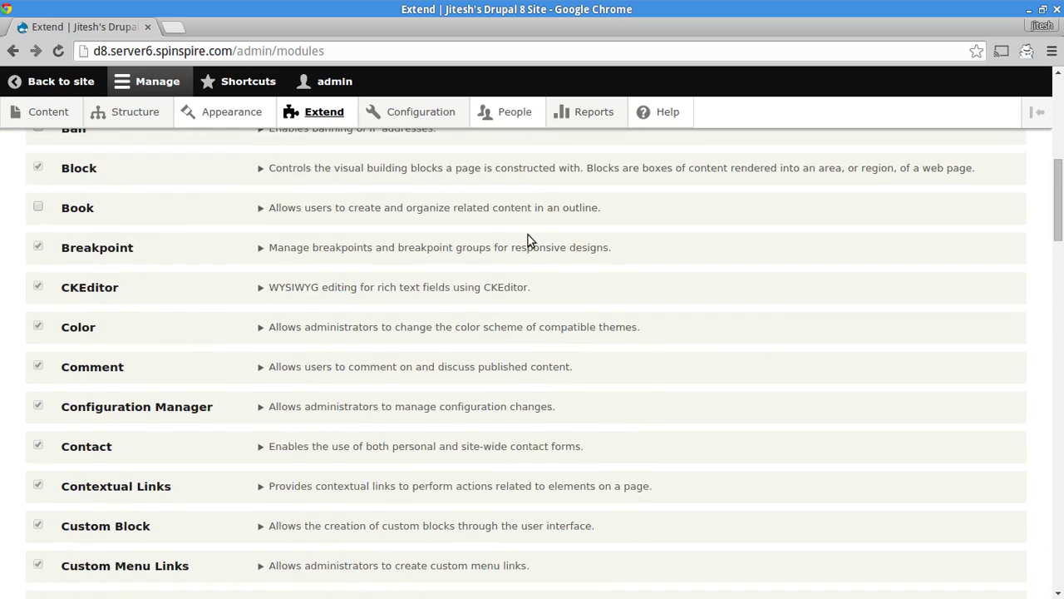
mouse_move(440, 117)
mouse_move(434, 144)
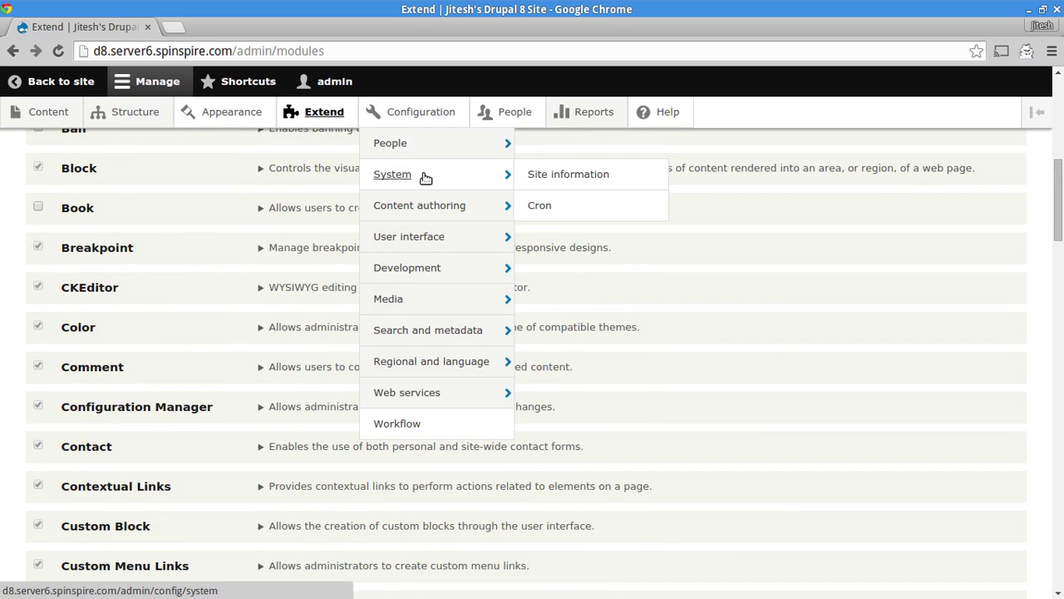
mouse_move(419, 202)
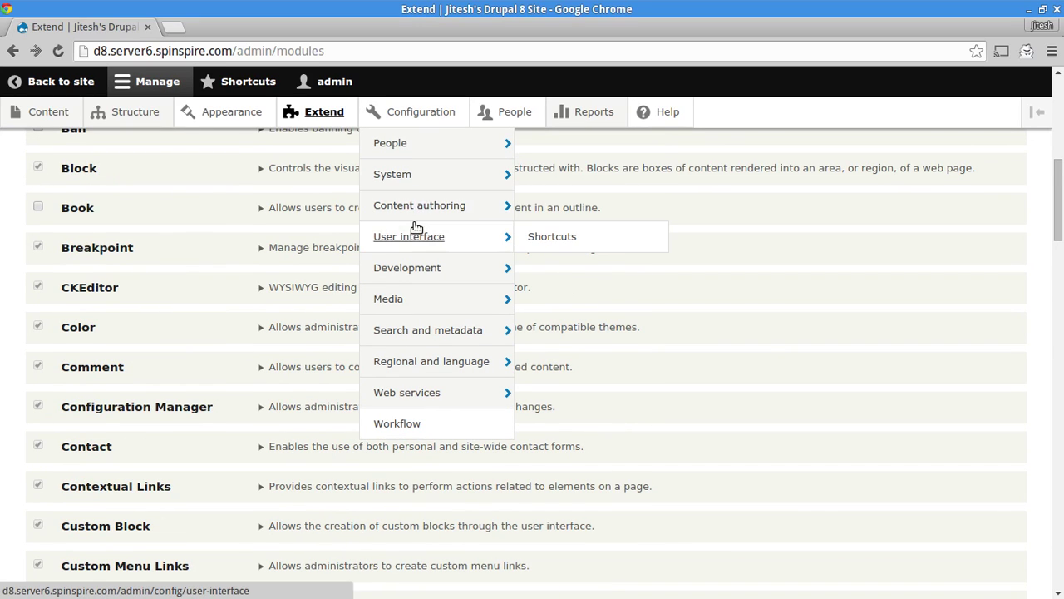
mouse_move(423, 283)
mouse_move(427, 307)
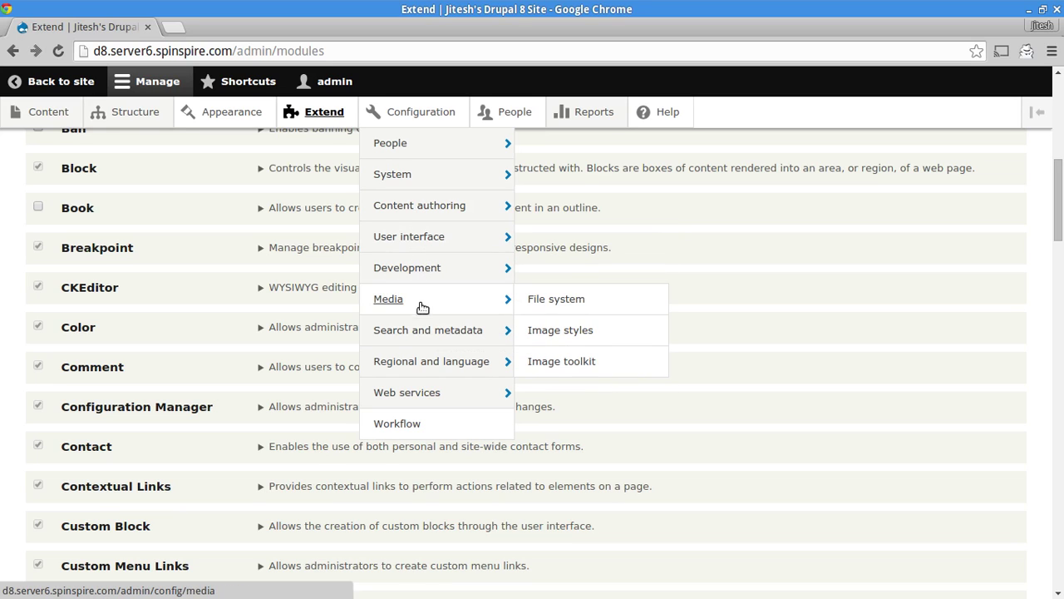
mouse_move(414, 349)
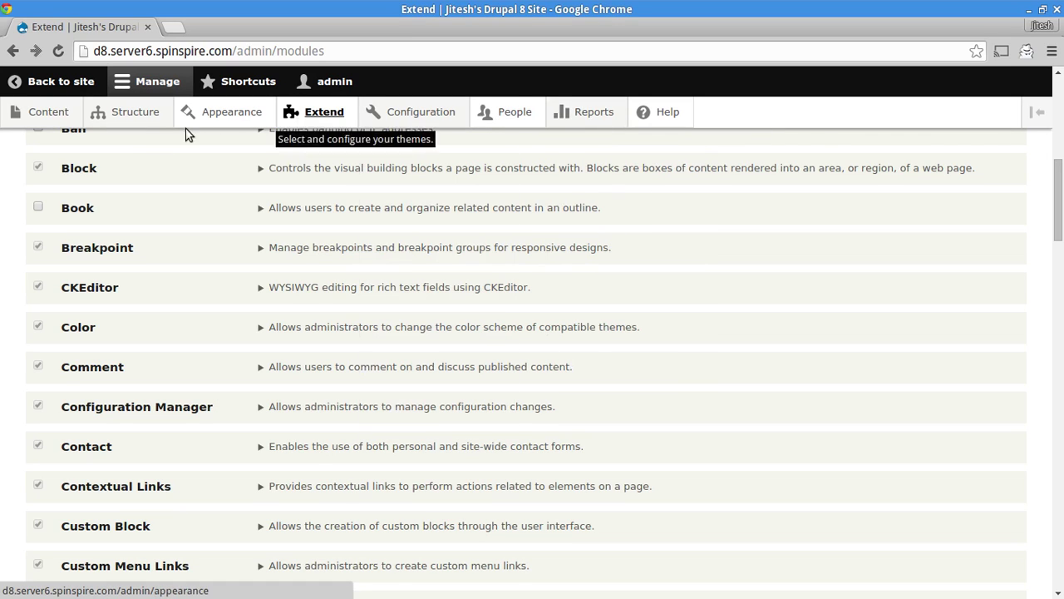
left_click(733, 289)
left_click(640, 286)
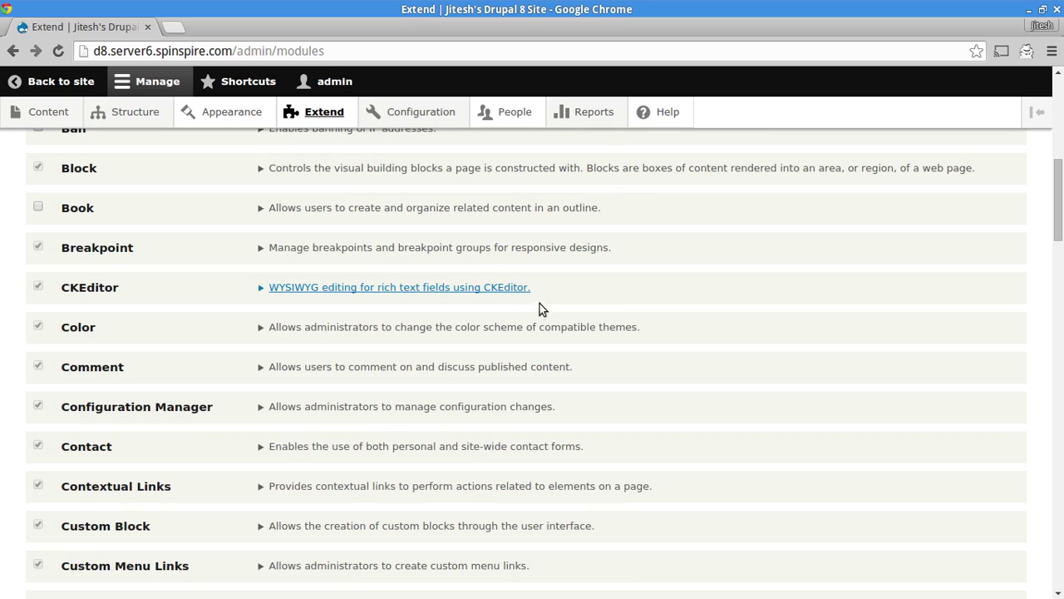